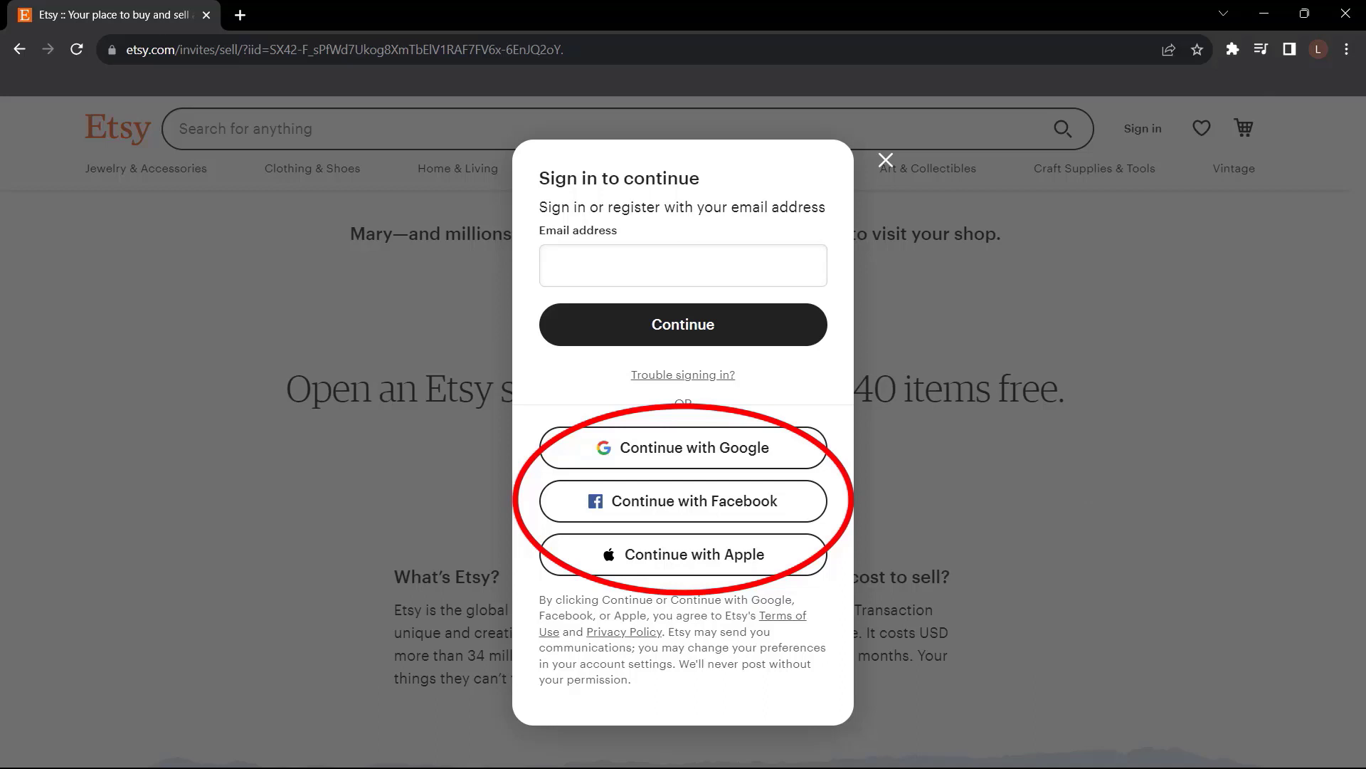
Sign in to Etsy with the Google account
click(733, 448)
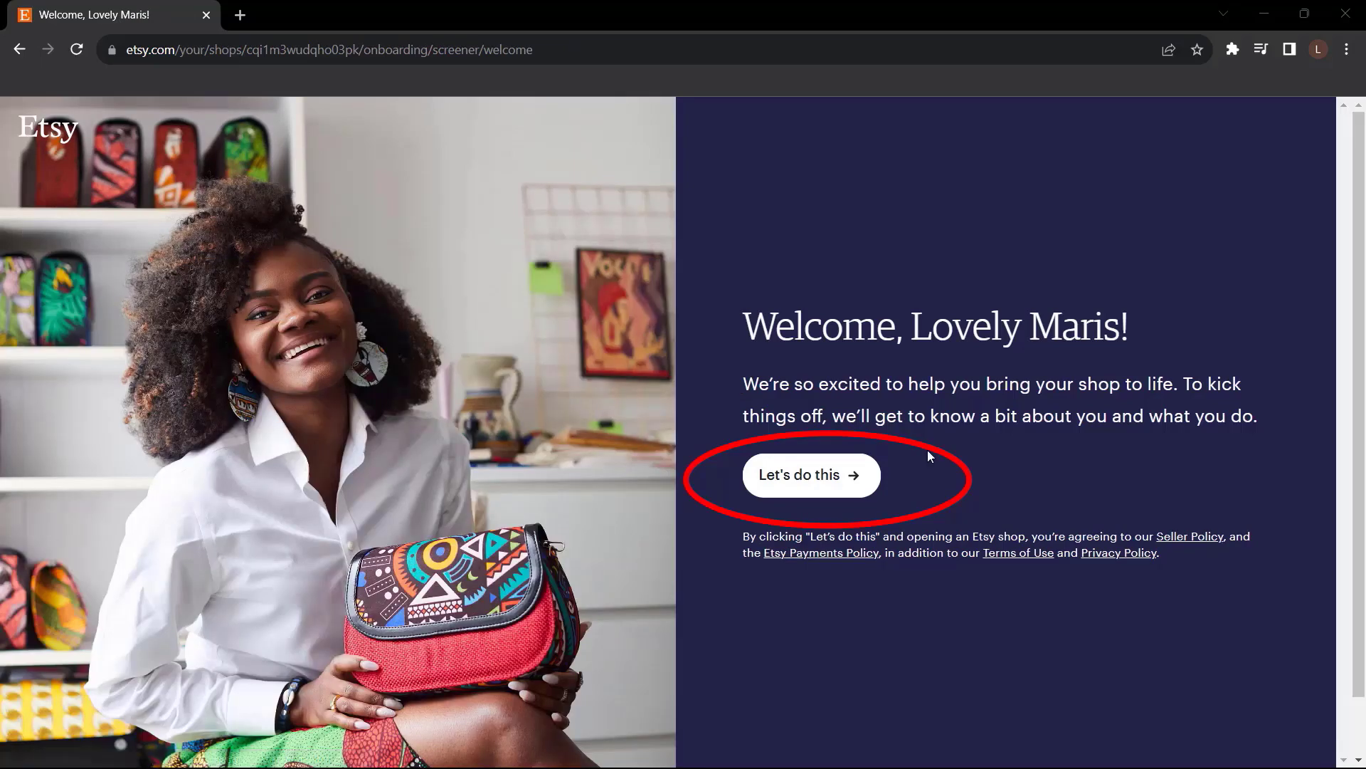
Start the onboarding questions and answer that you're mainly here to explore
click(812, 476)
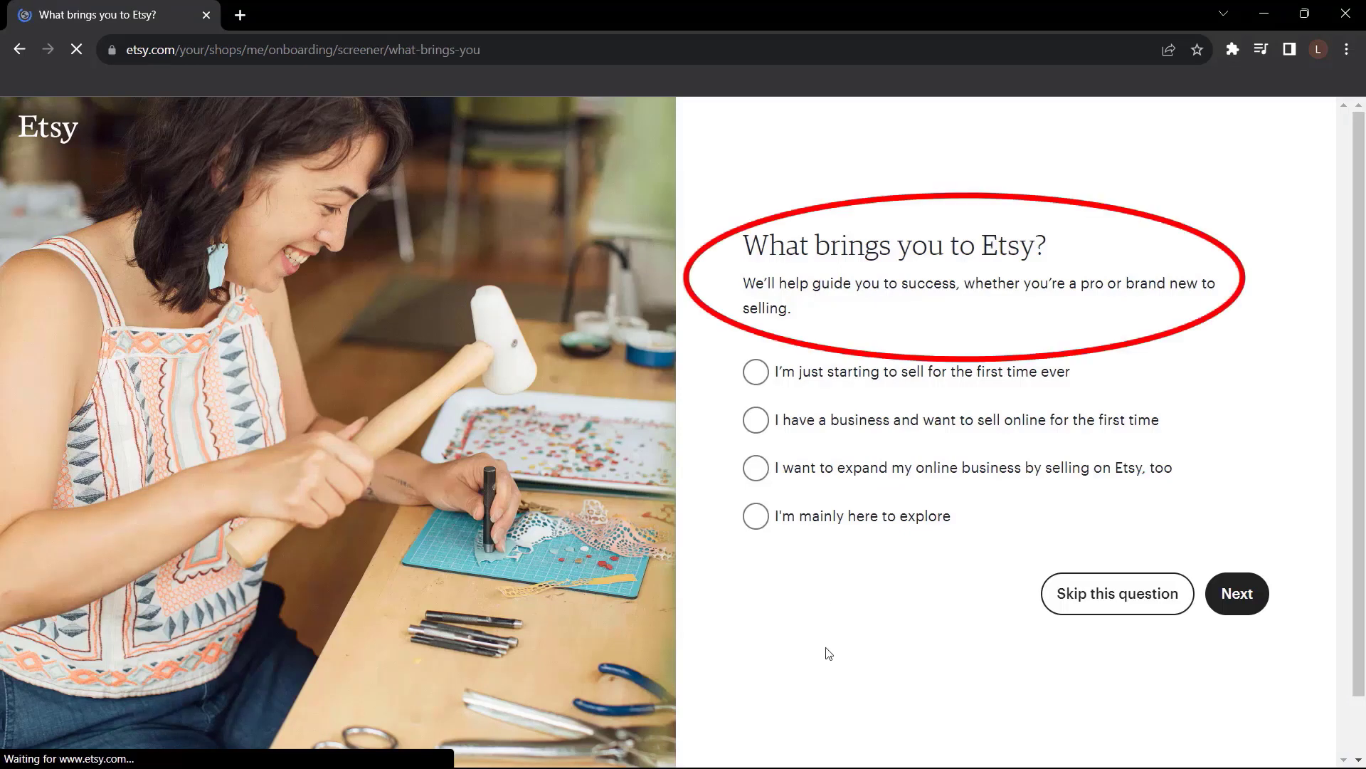
click(760, 525)
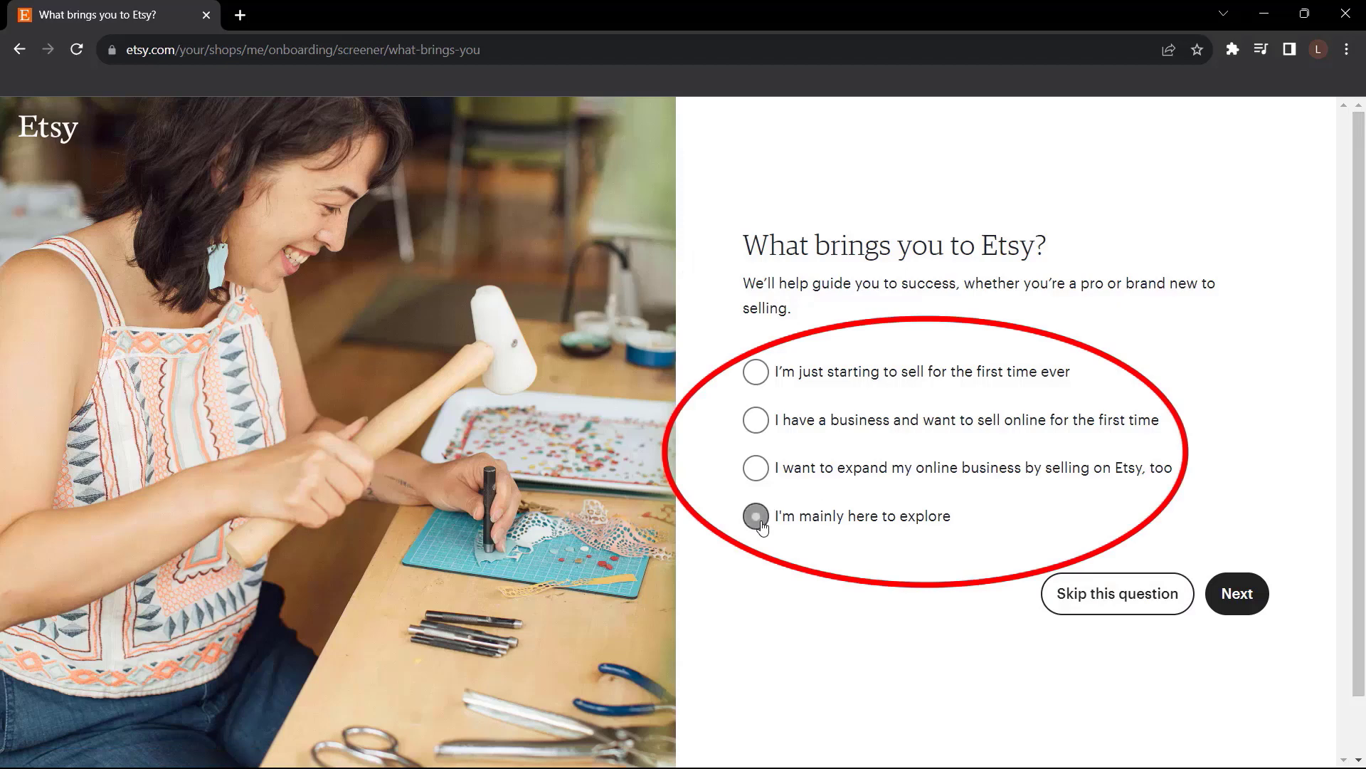
click(1241, 610)
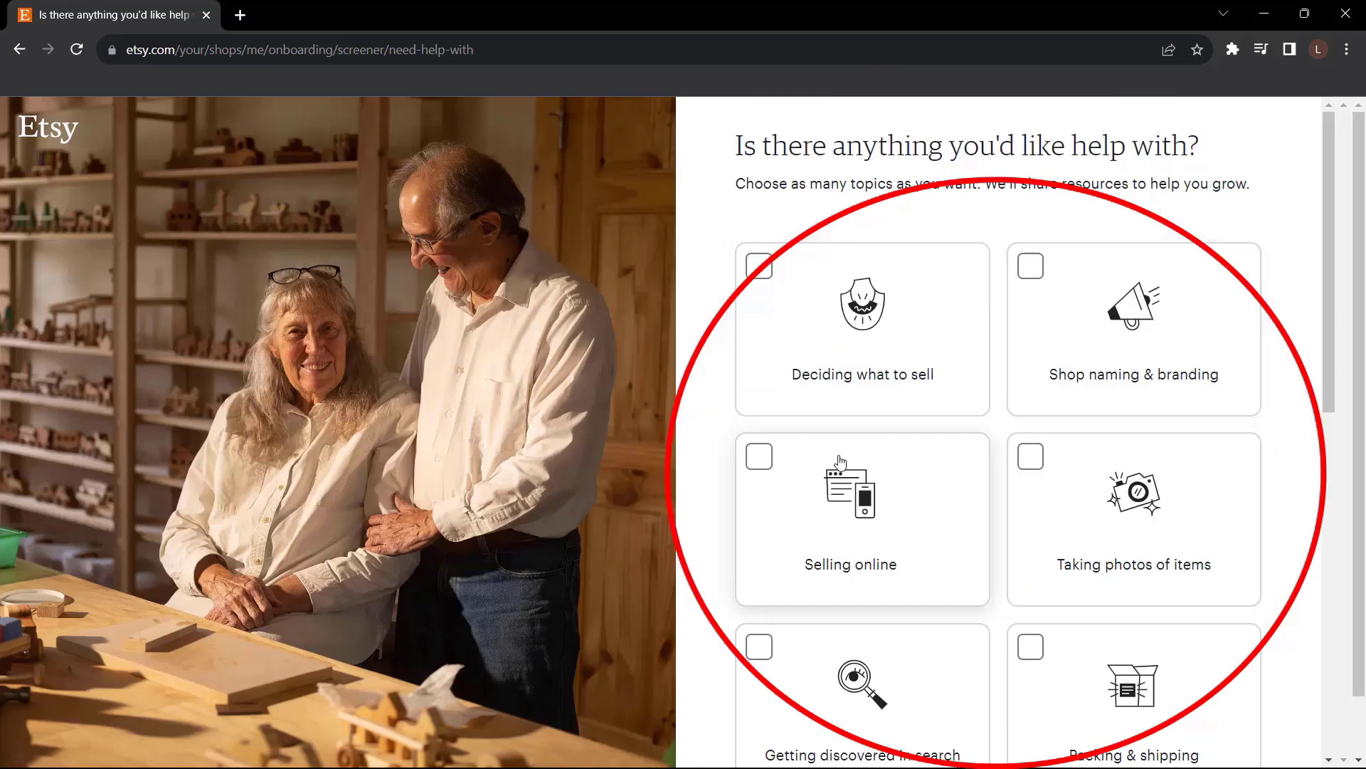
Choose help topics: selling online, taking item photos and selling internationally, then begin the shop
click(767, 474)
scroll(1125, 506, down, 1)
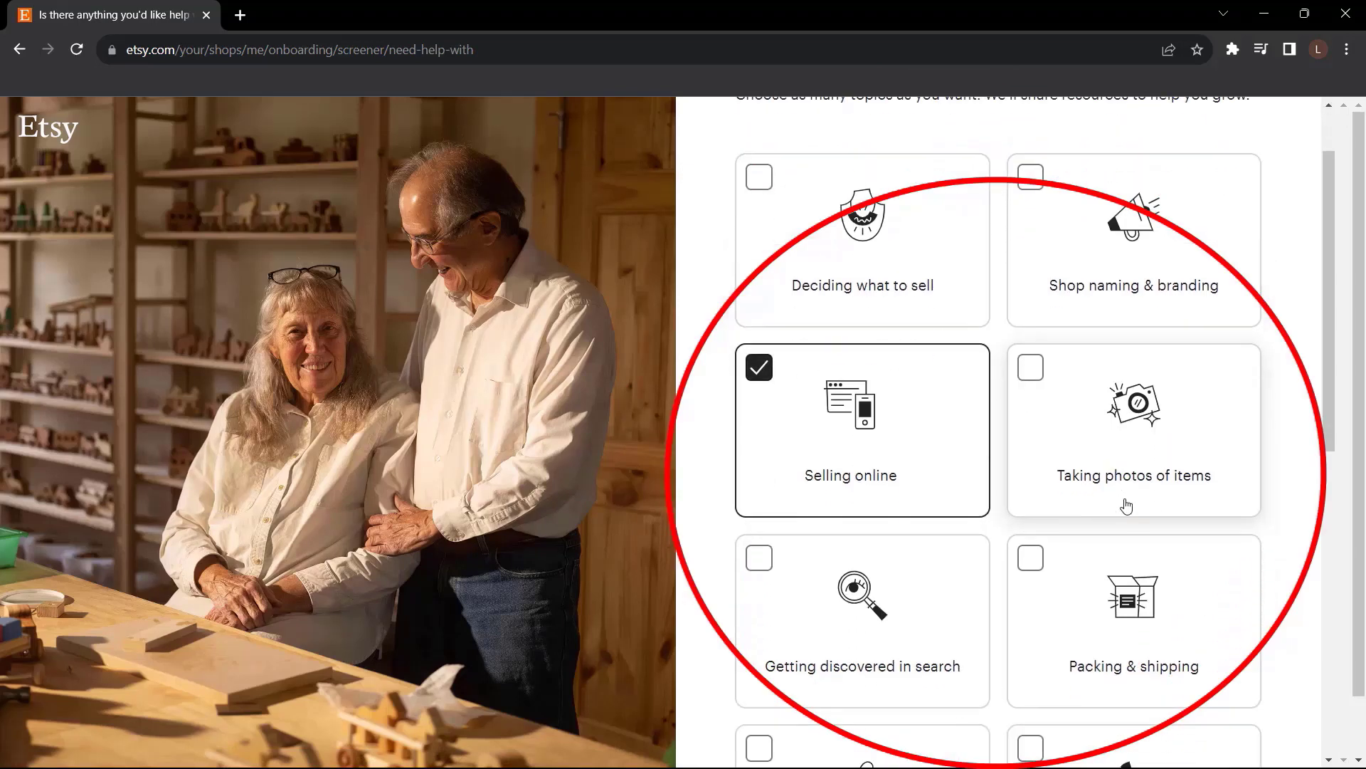
click(1052, 387)
scroll(1052, 385, down, 2)
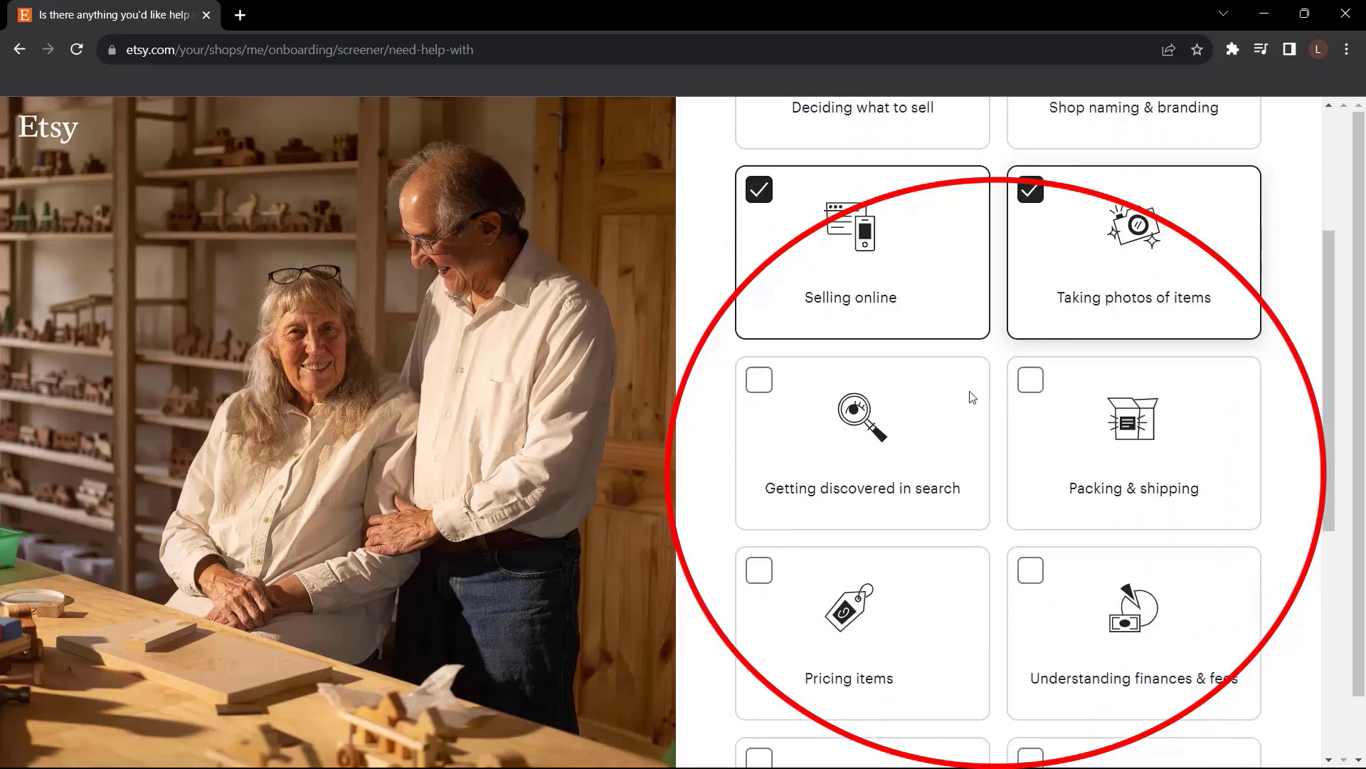
click(884, 400)
scroll(885, 400, down, 6)
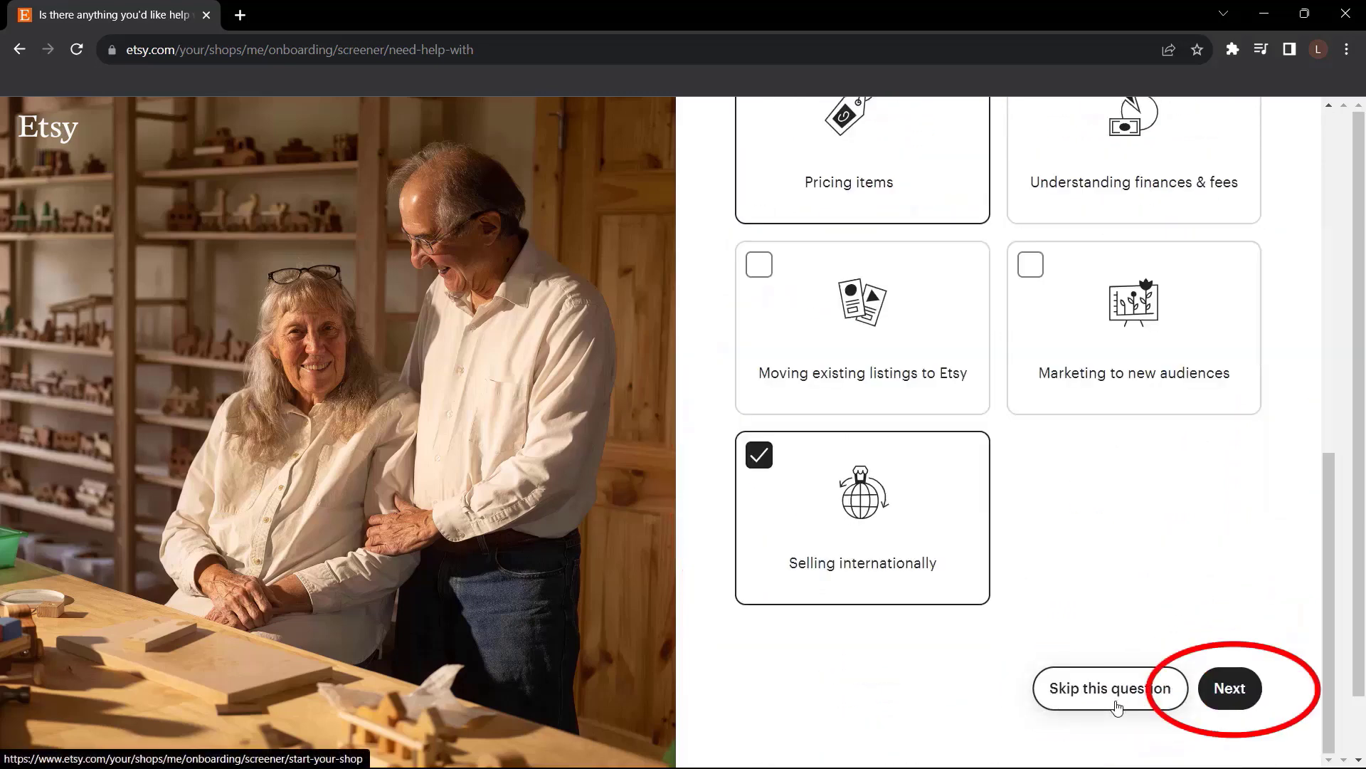
click(1231, 689)
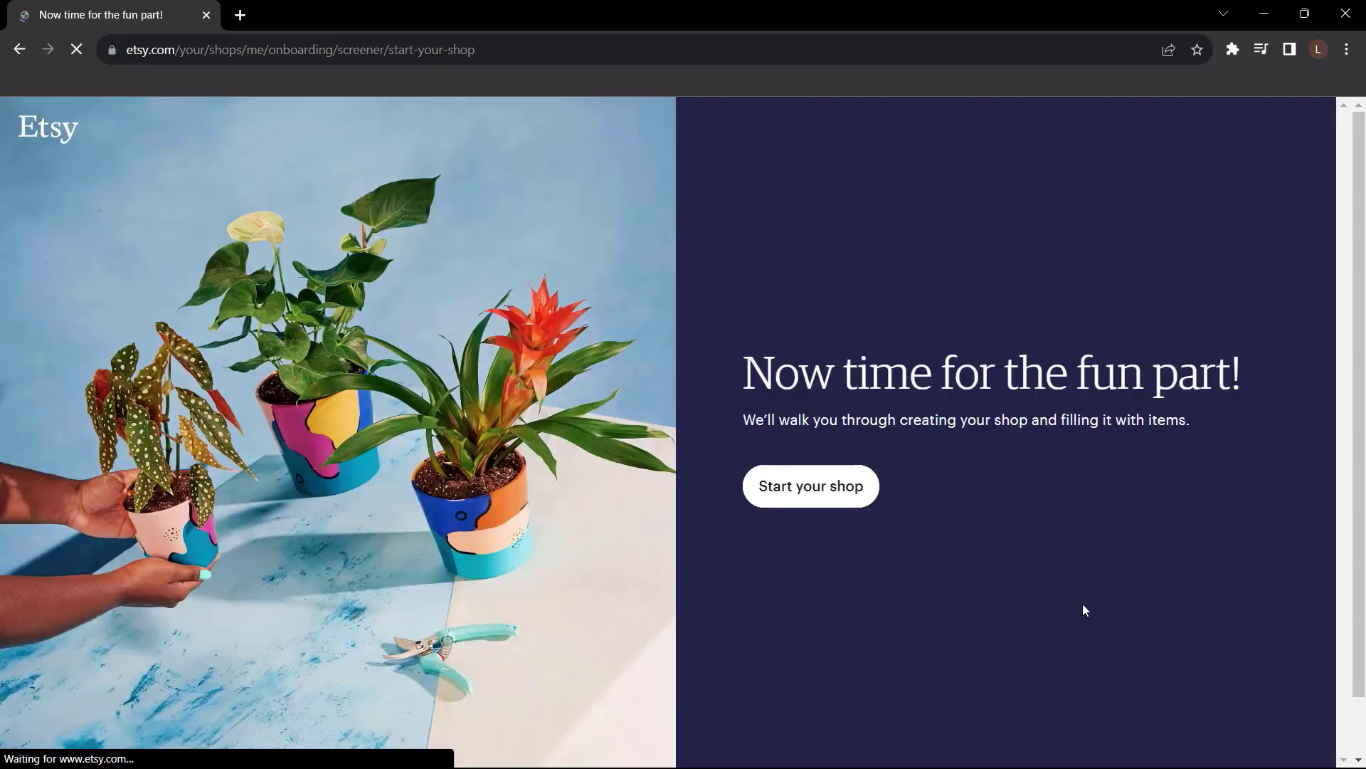
click(818, 507)
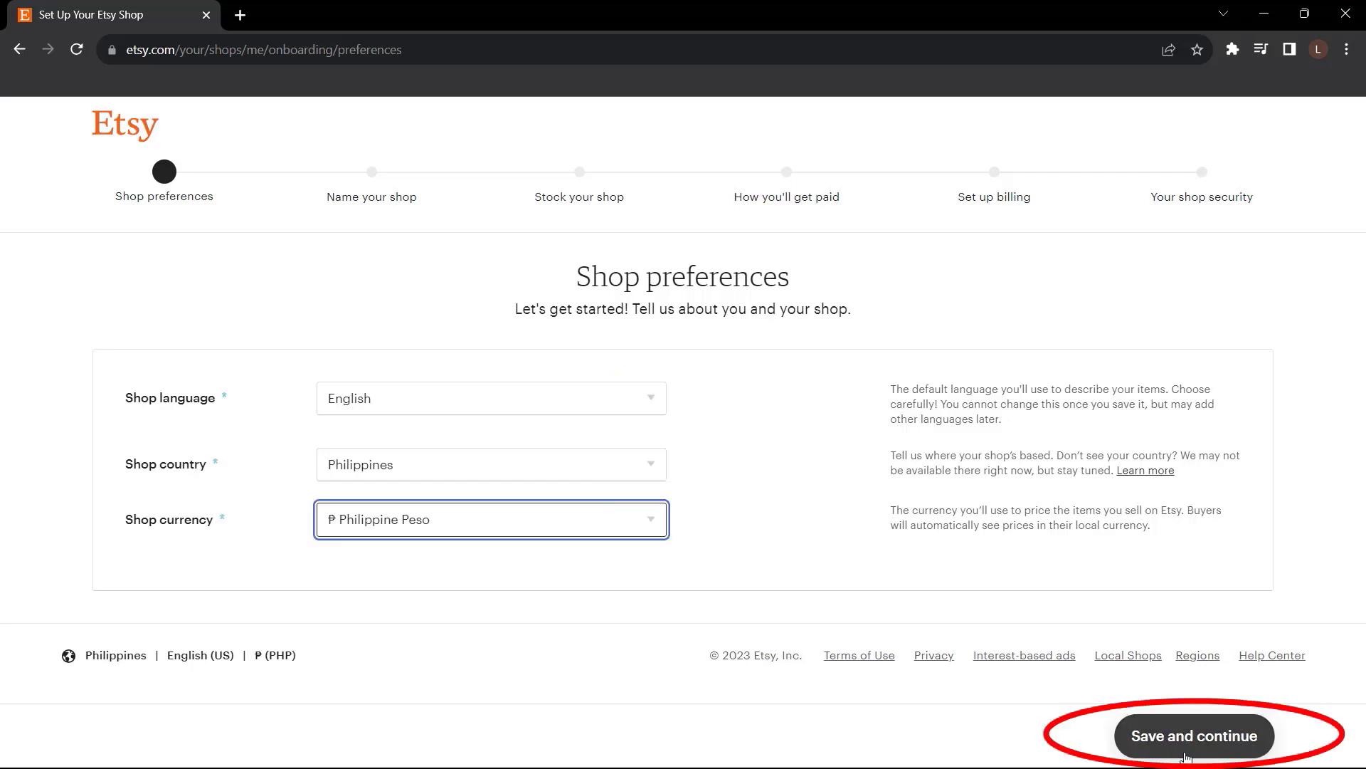
Save shop preferences of English, Philippines and Philippine Peso
click(1185, 755)
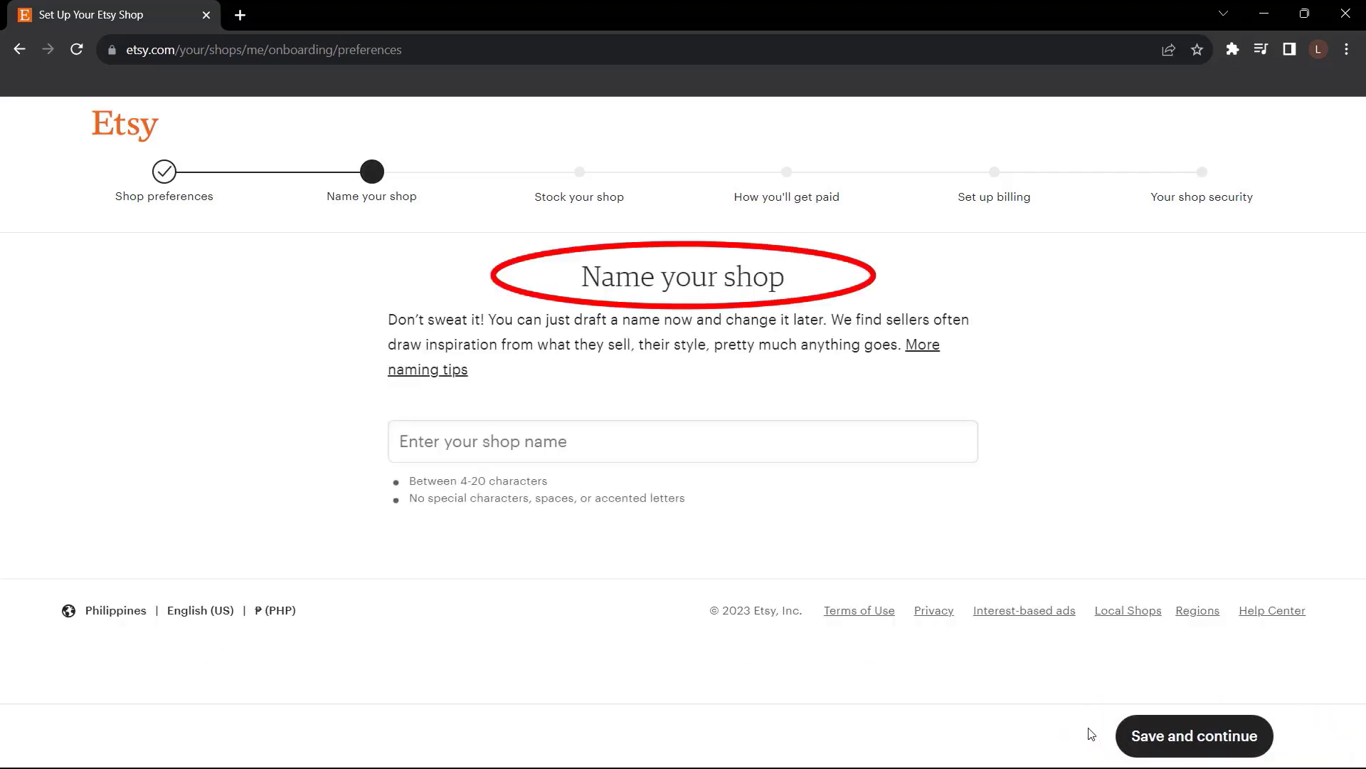
Enter and revise the shop name until 'CoffeeshirtcoPH' is available, then save it
click(520, 429)
text(Coffee)
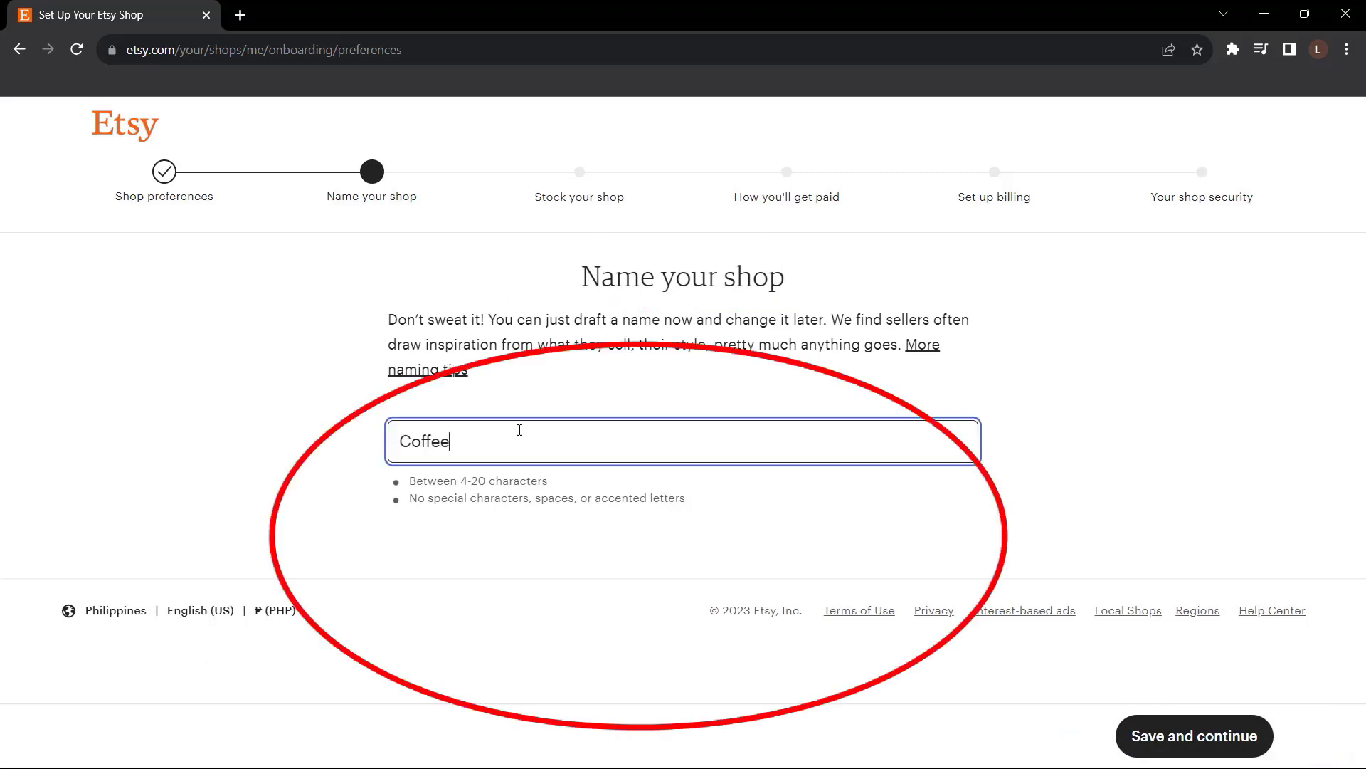
text(.co)
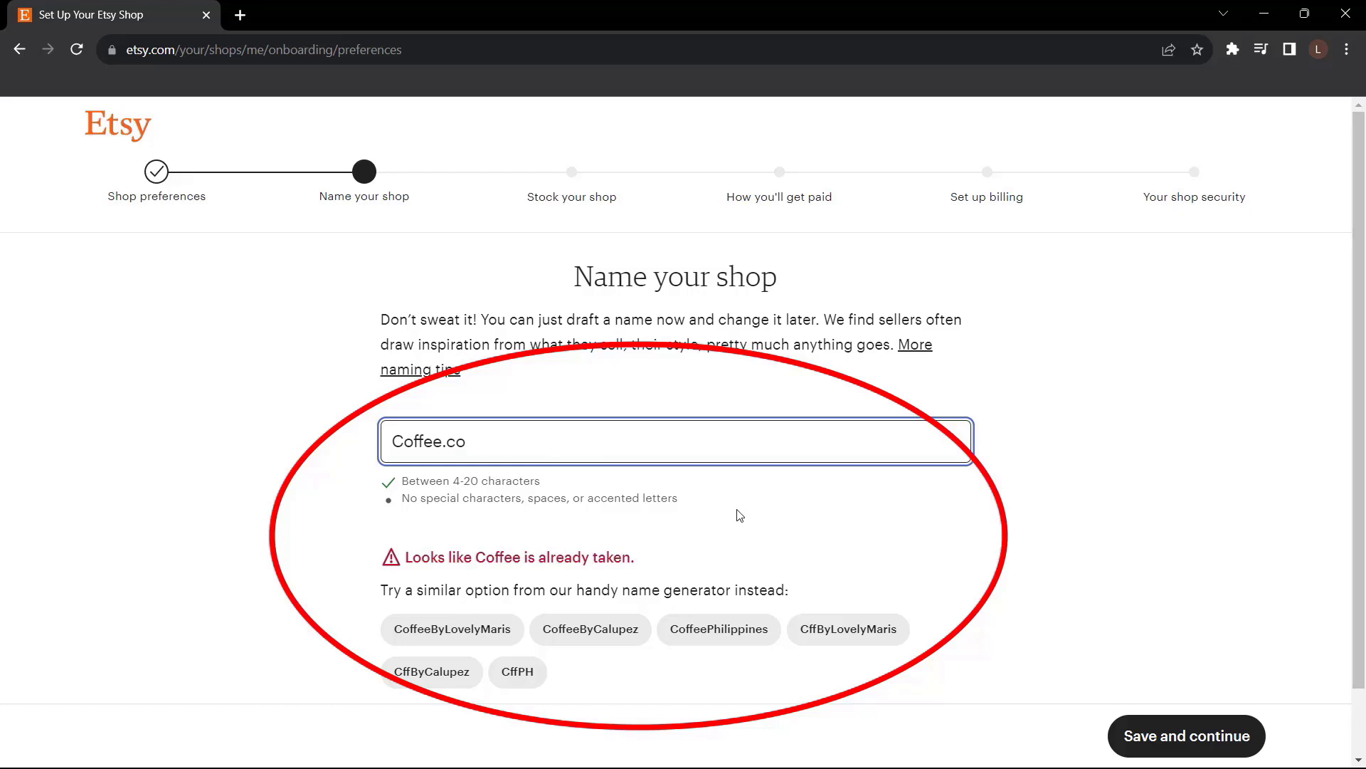
key(Left)
text(shirt)
triple_click(592, 437)
key(ctrl+c)
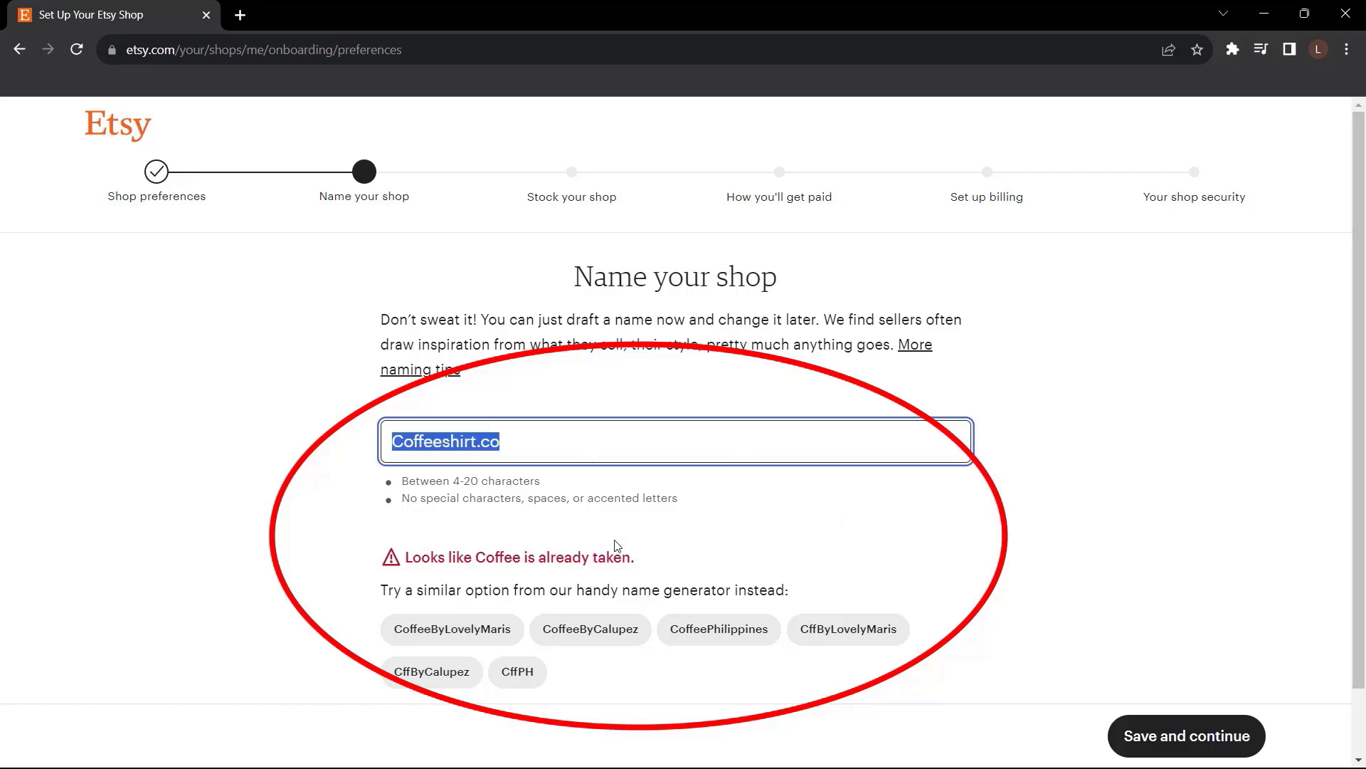
key(BackSpace)
text(])
key(ctrl+v)
key(BackSpace)
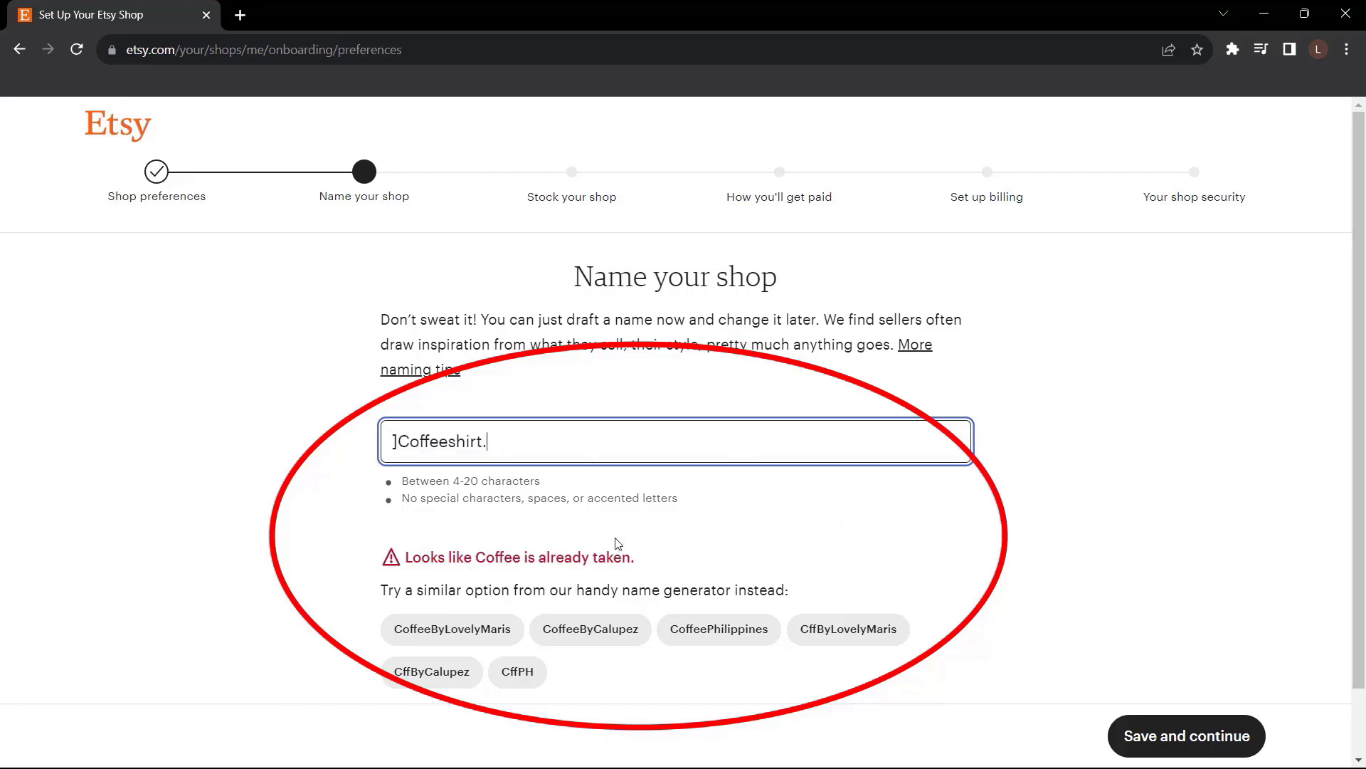
key(BackSpace)
key(BackSpace)
key(BackSpace)
key(BackSpace)
key(BackSpace)
key(BackSpace)
key(BackSpace)
key(BackSpace)
key(BackSpace)
key(BackSpace)
key(BackSpace)
key(BackSpace)
key(BackSpace)
key(ctrl+v)
key(BackSpace)
key(BackSpace)
key(BackSpace)
text(coPH)
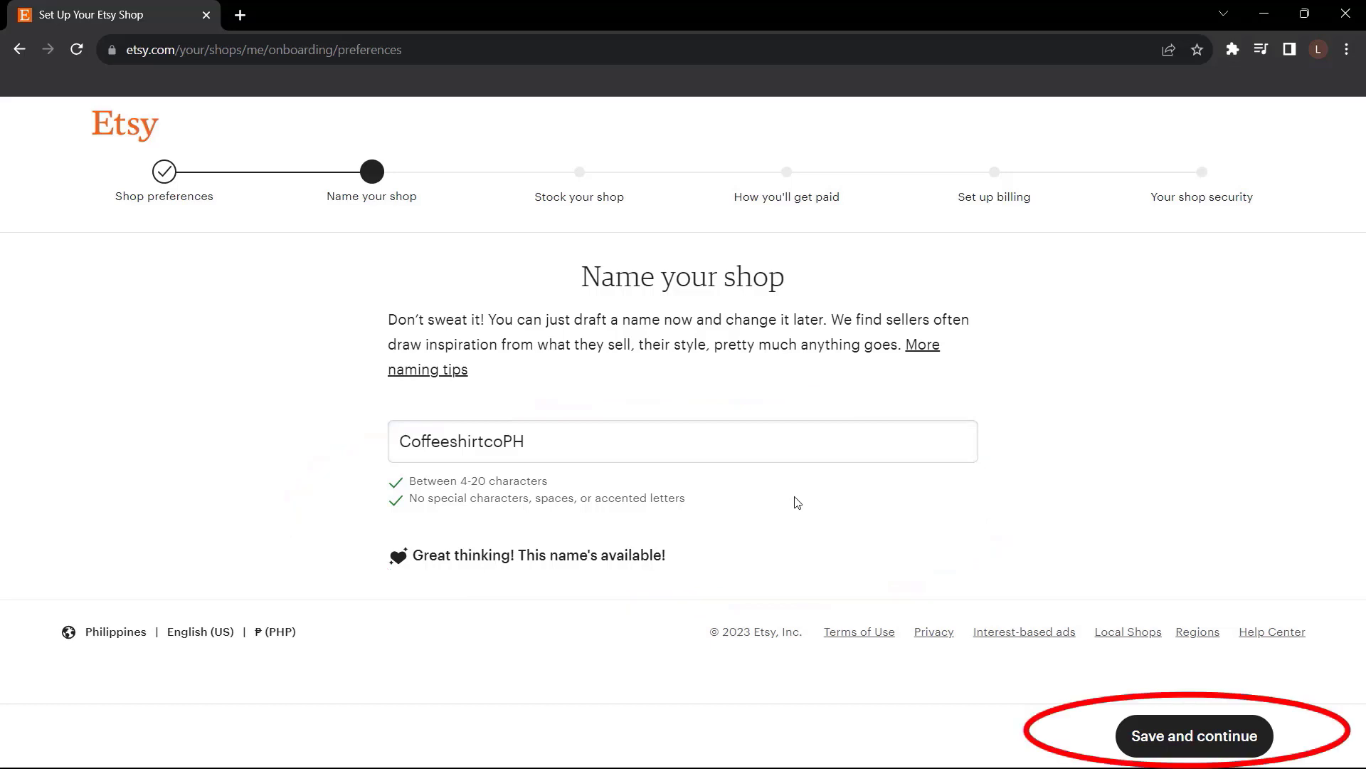
click(1165, 750)
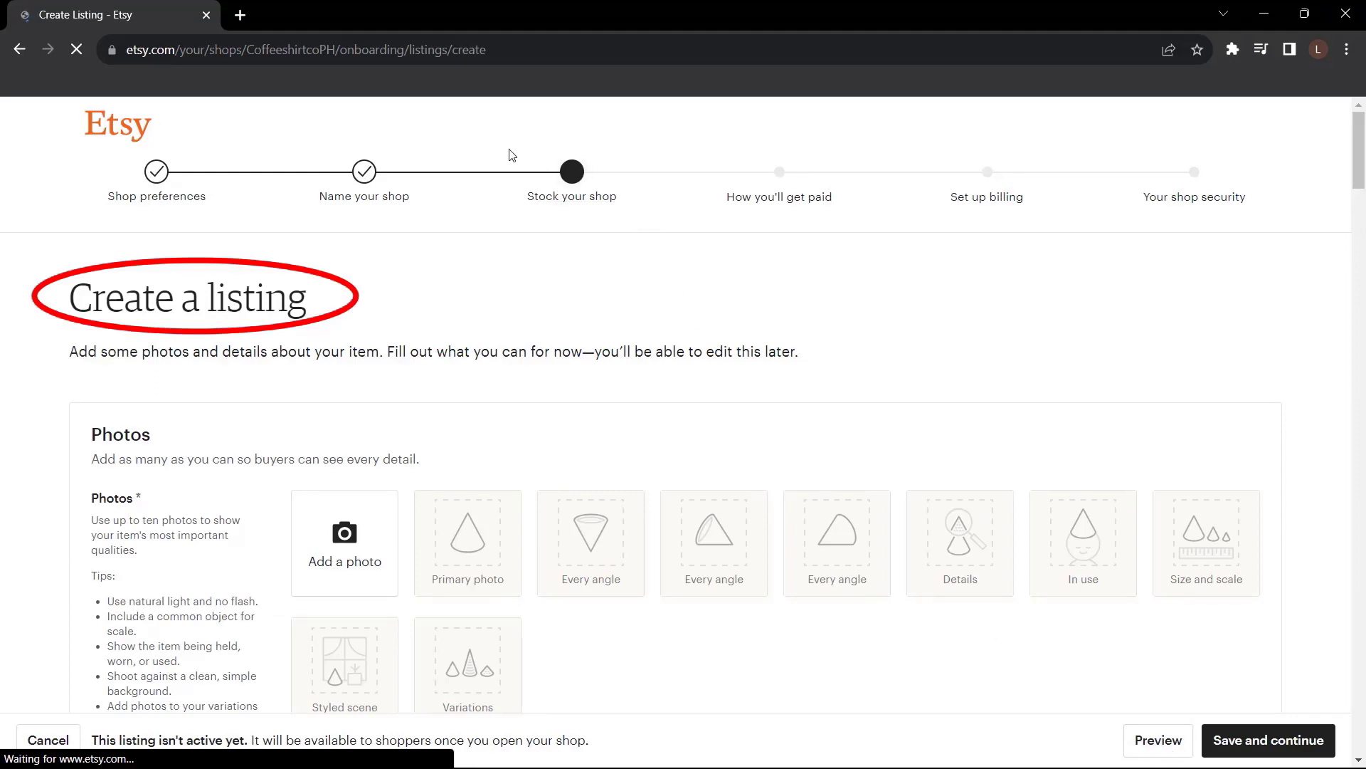
Upload a product image as the listing's primary photo
scroll(1046, 368, down, 7)
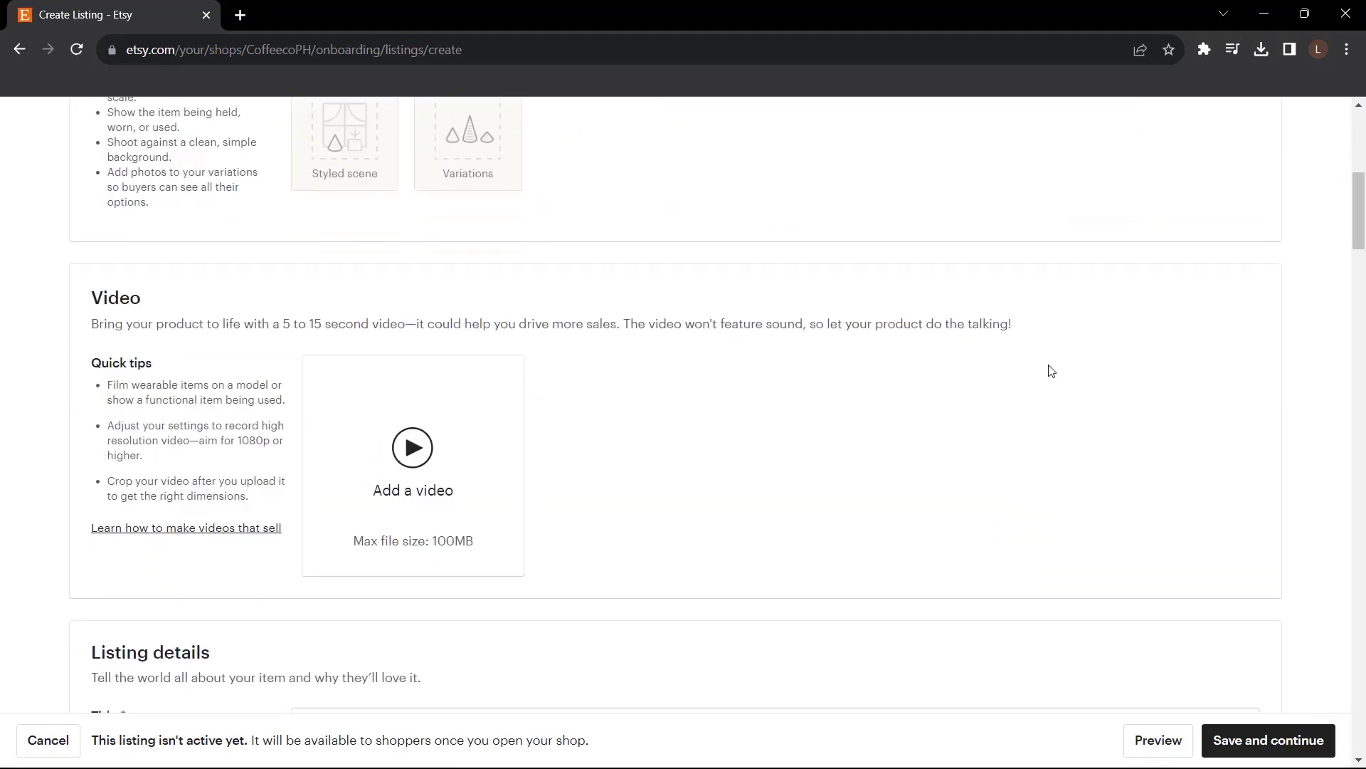
scroll(1051, 370, down, 6)
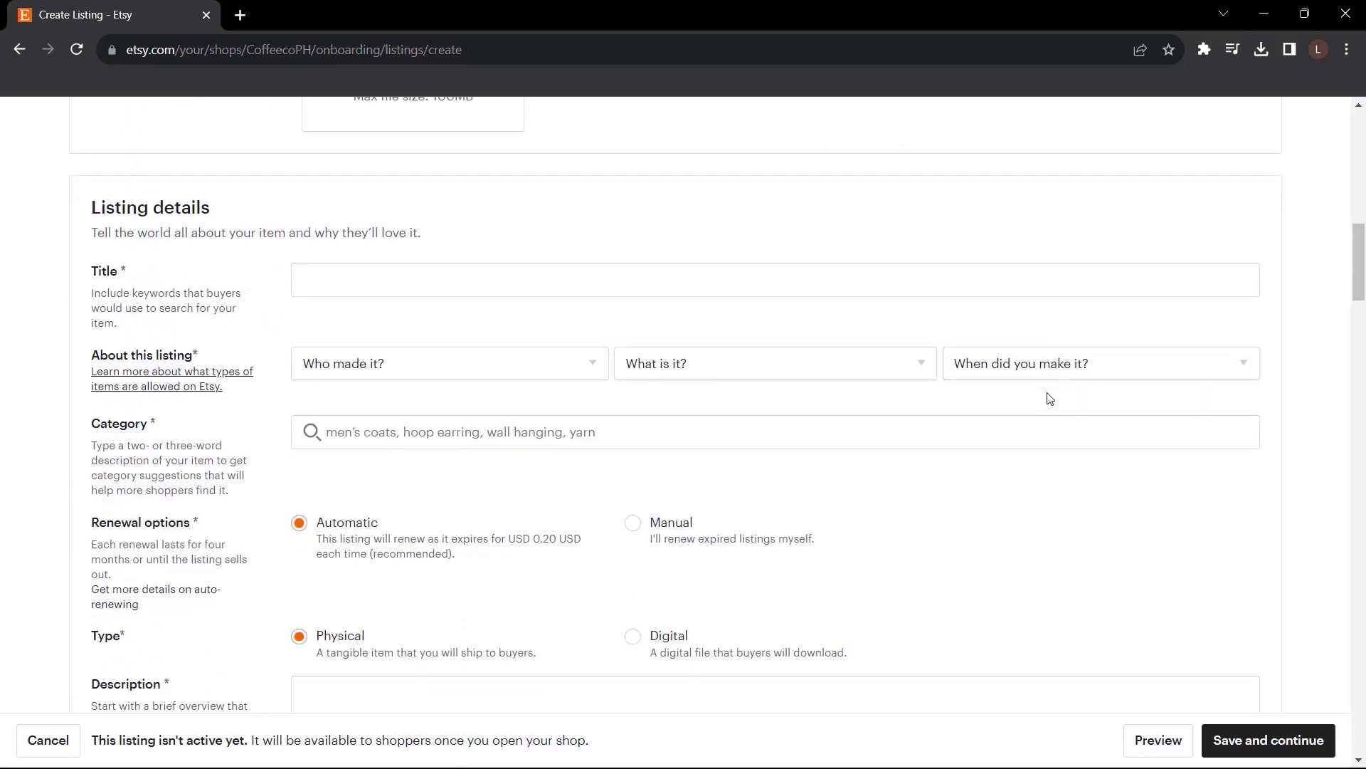
scroll(1049, 398, down, 10)
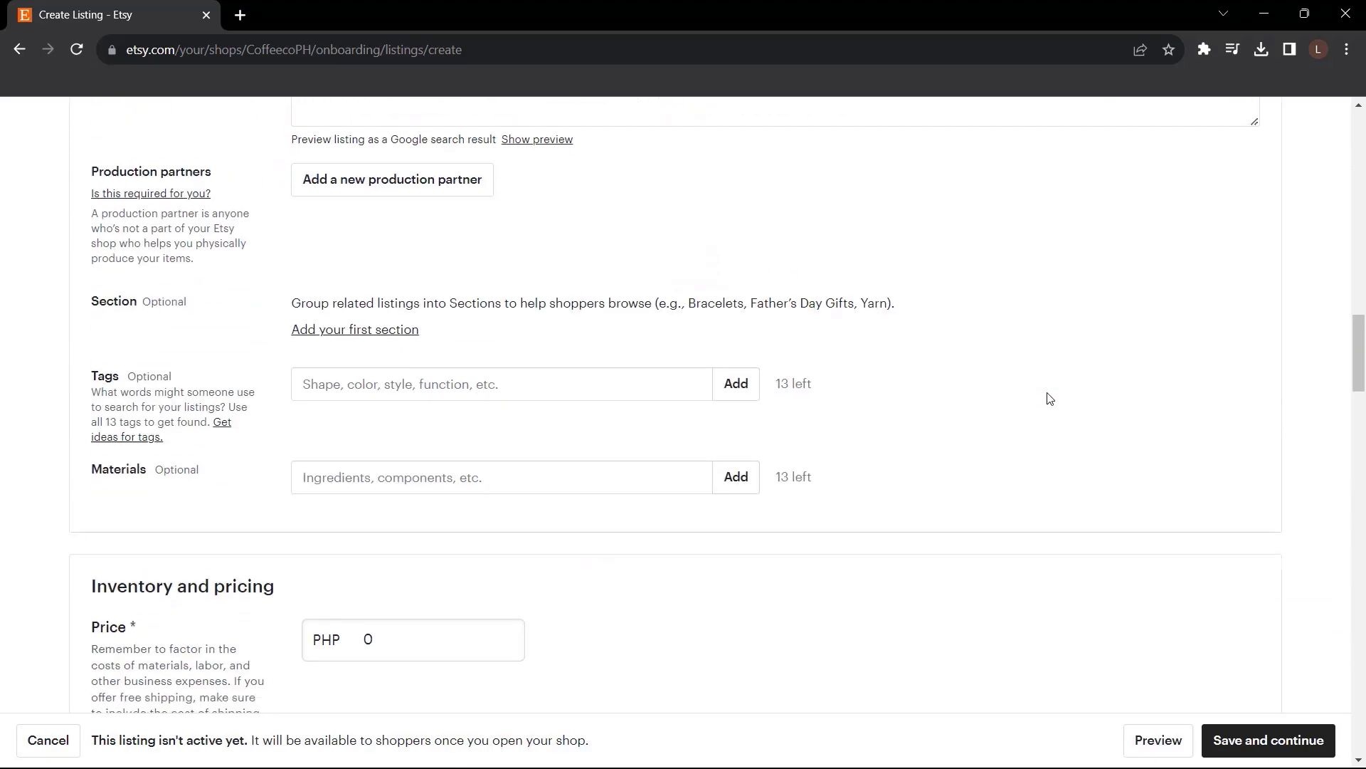
scroll(1049, 398, down, 7)
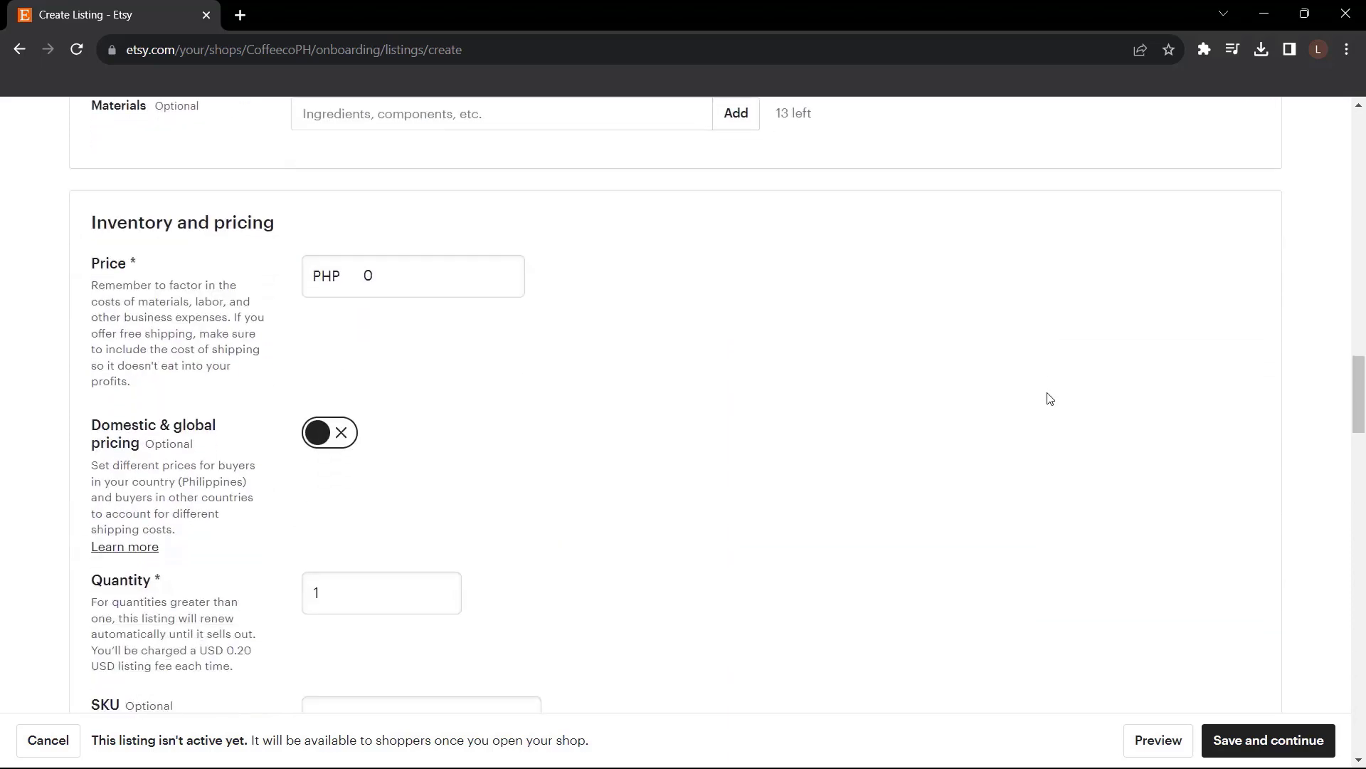
scroll(1050, 398, down, 1)
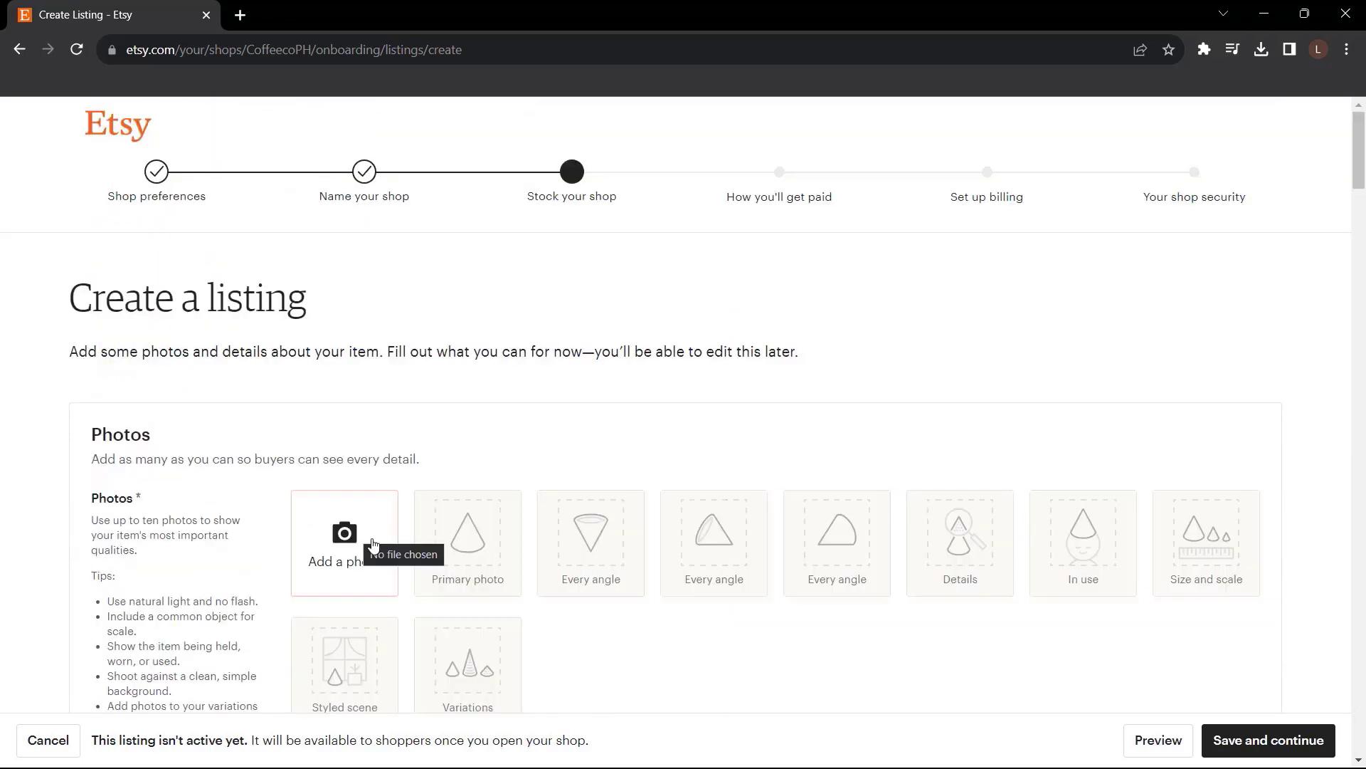
click(373, 544)
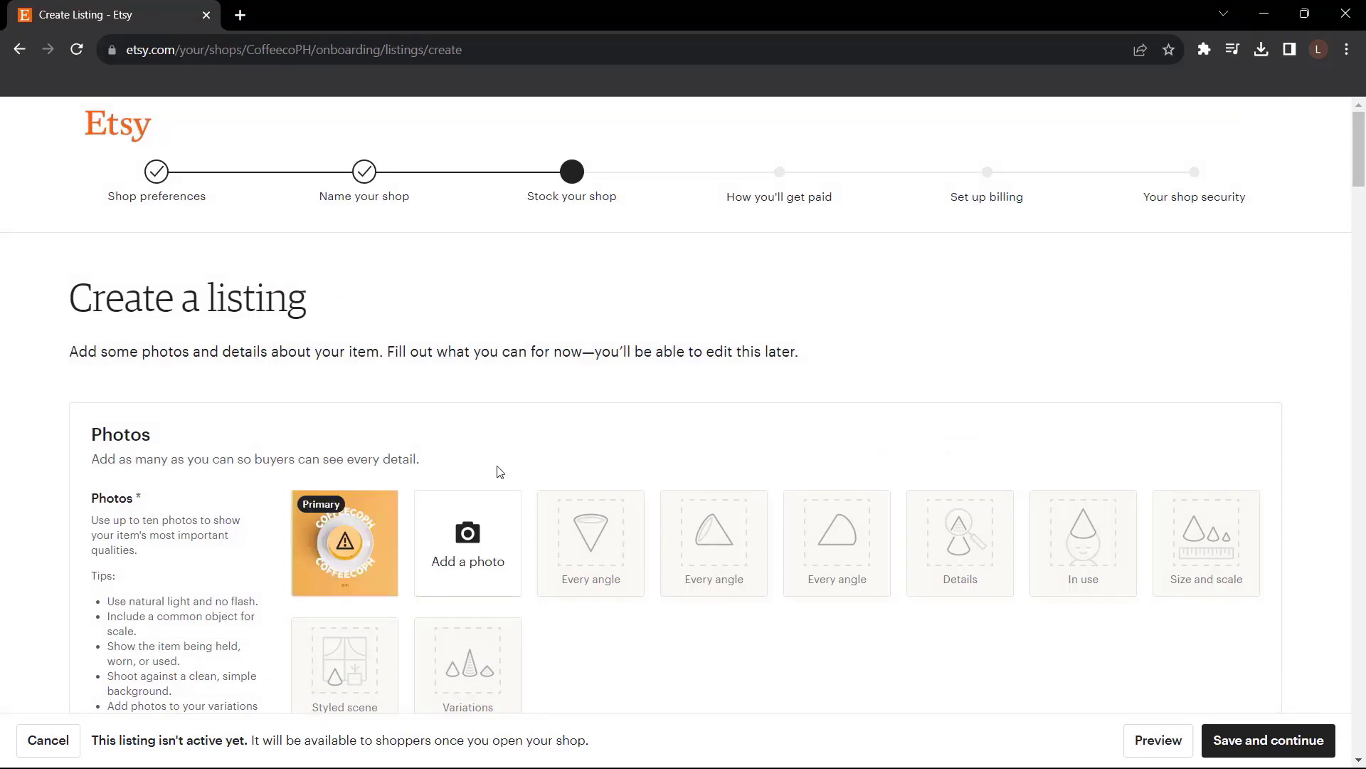
scroll(612, 484, down, 4)
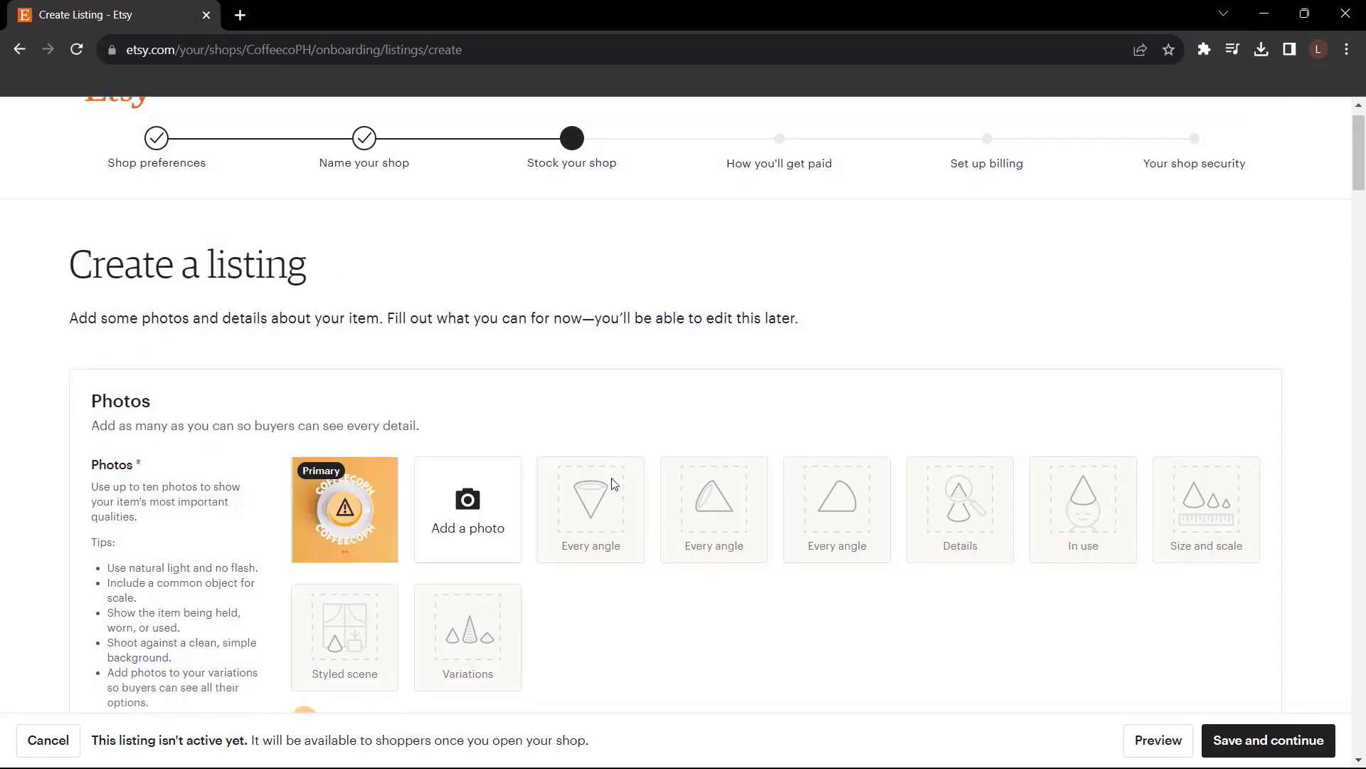
scroll(683, 309, down, 12)
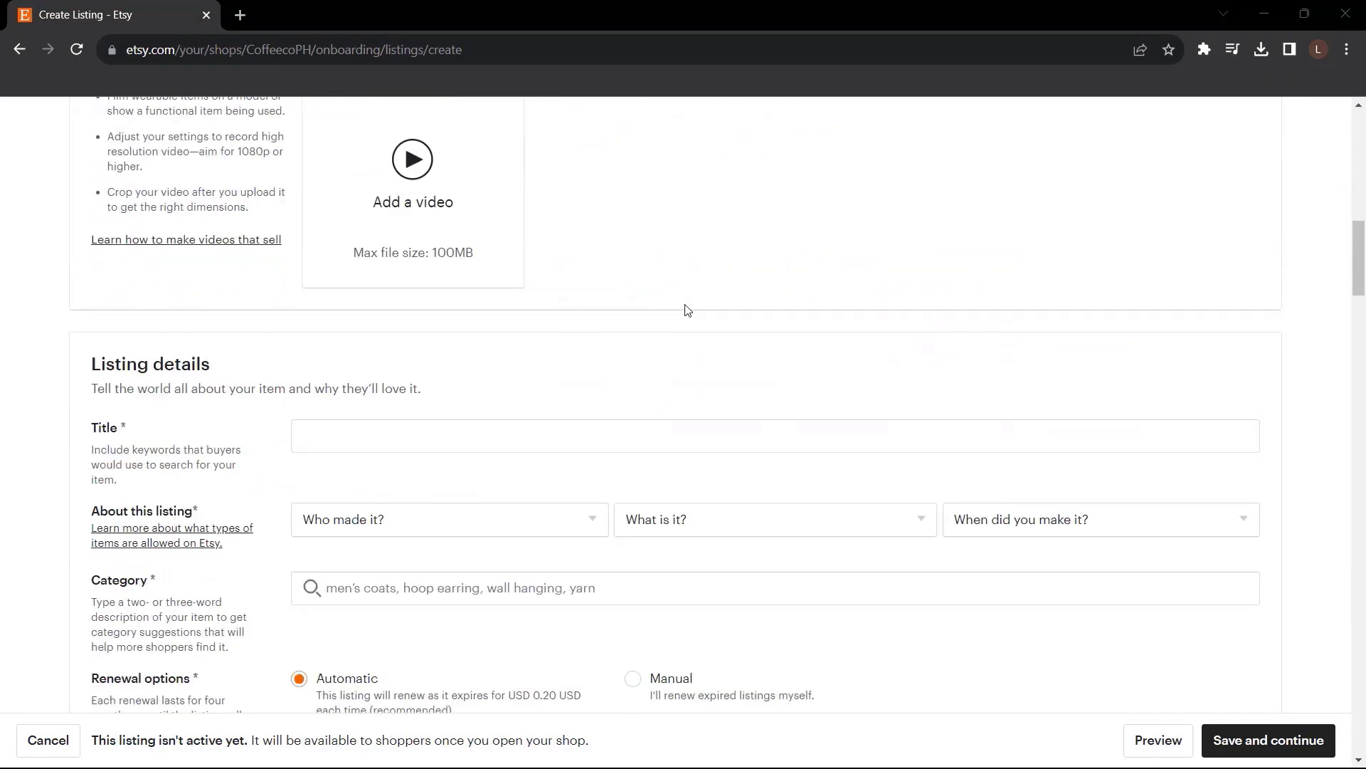
Title the listing 'Coffeecoph', made by the seller, a finished product from 2020 - 2023
click(492, 260)
text(Coffeecoph)
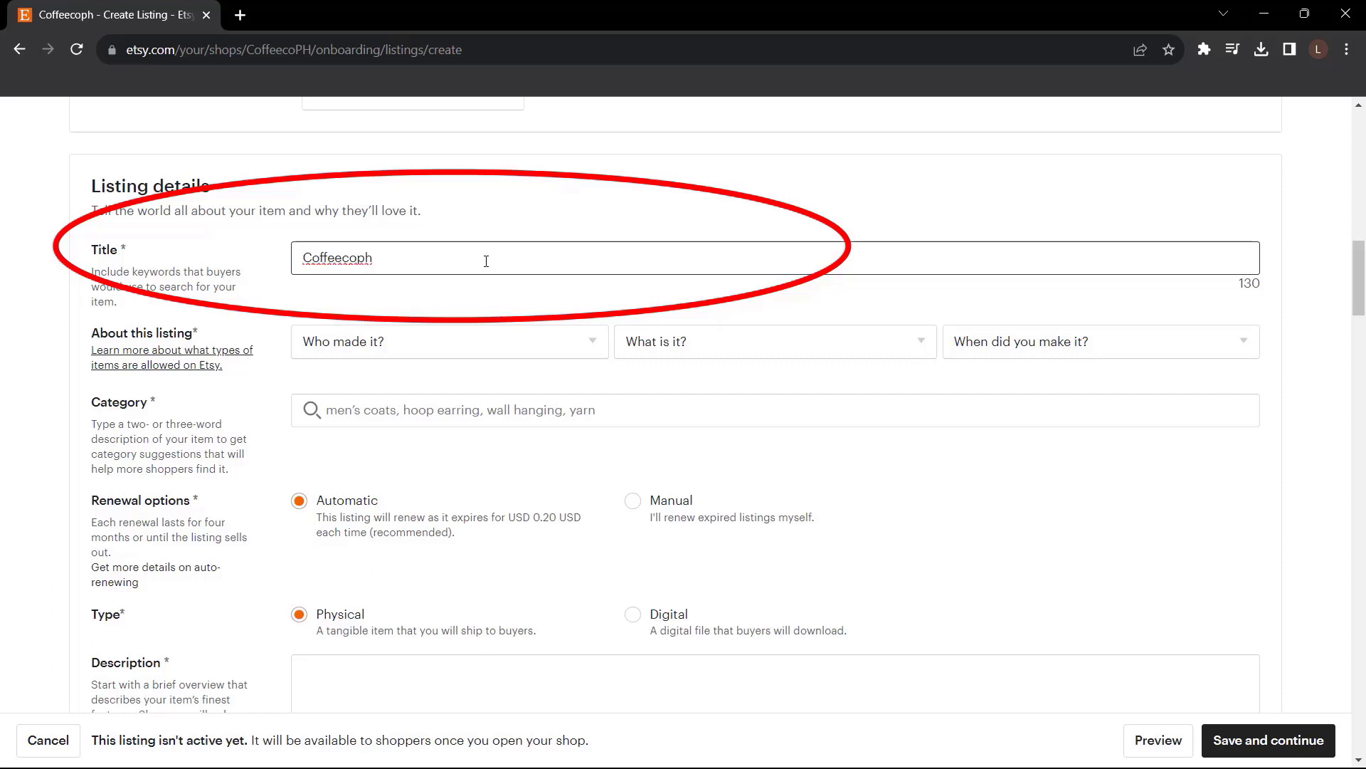
click(470, 342)
click(477, 394)
click(689, 349)
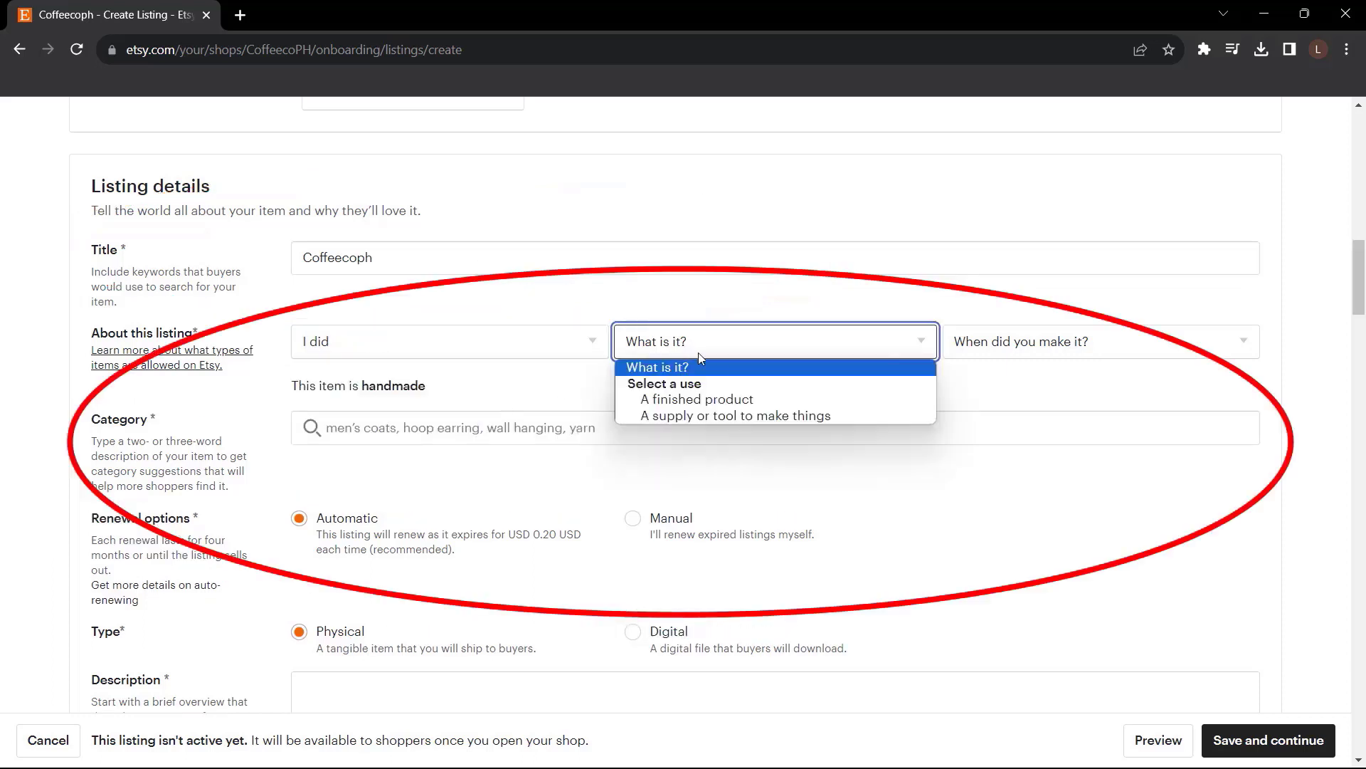
click(697, 399)
click(1096, 341)
click(996, 430)
click(376, 427)
Set the category to Digital Prints with primary colour Beige and secondary Black
text(coffee)
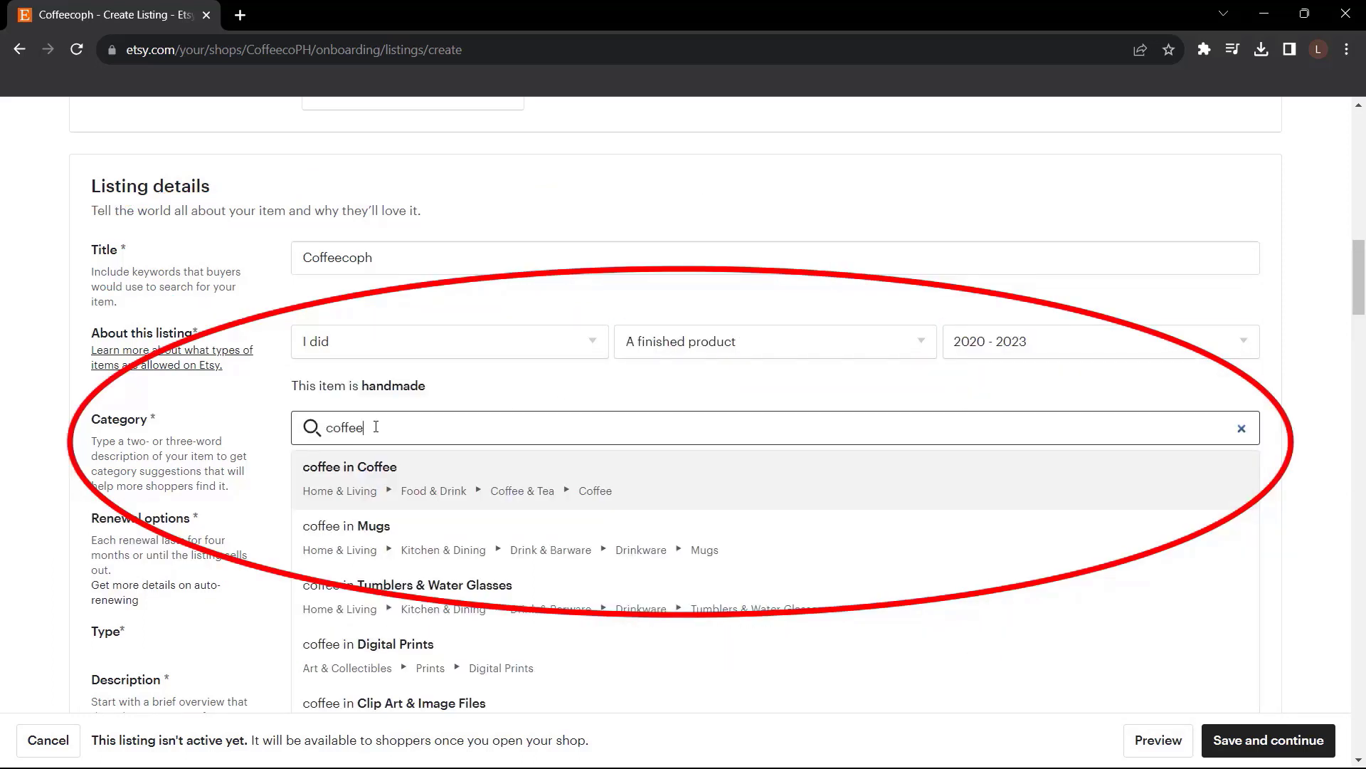
scroll(486, 494, down, 2)
click(485, 494)
click(384, 373)
click(385, 435)
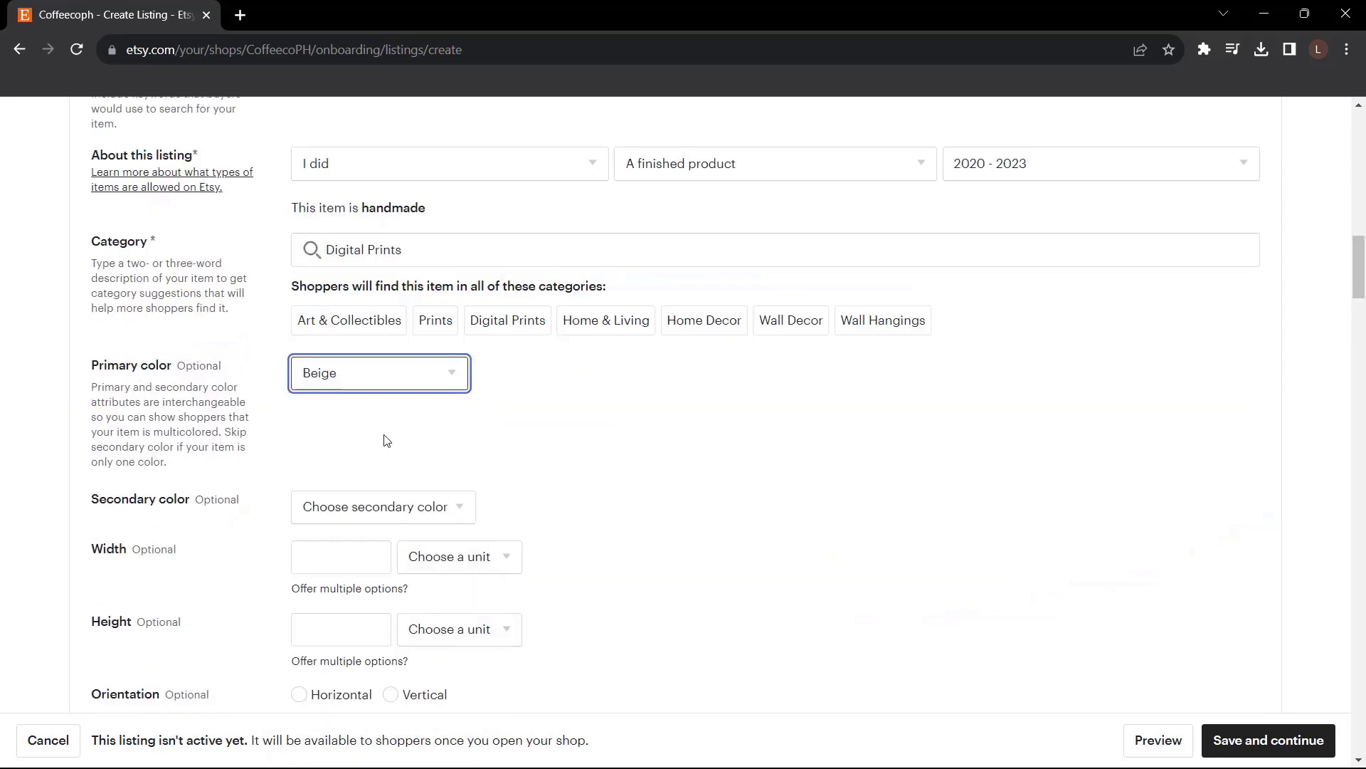
click(443, 506)
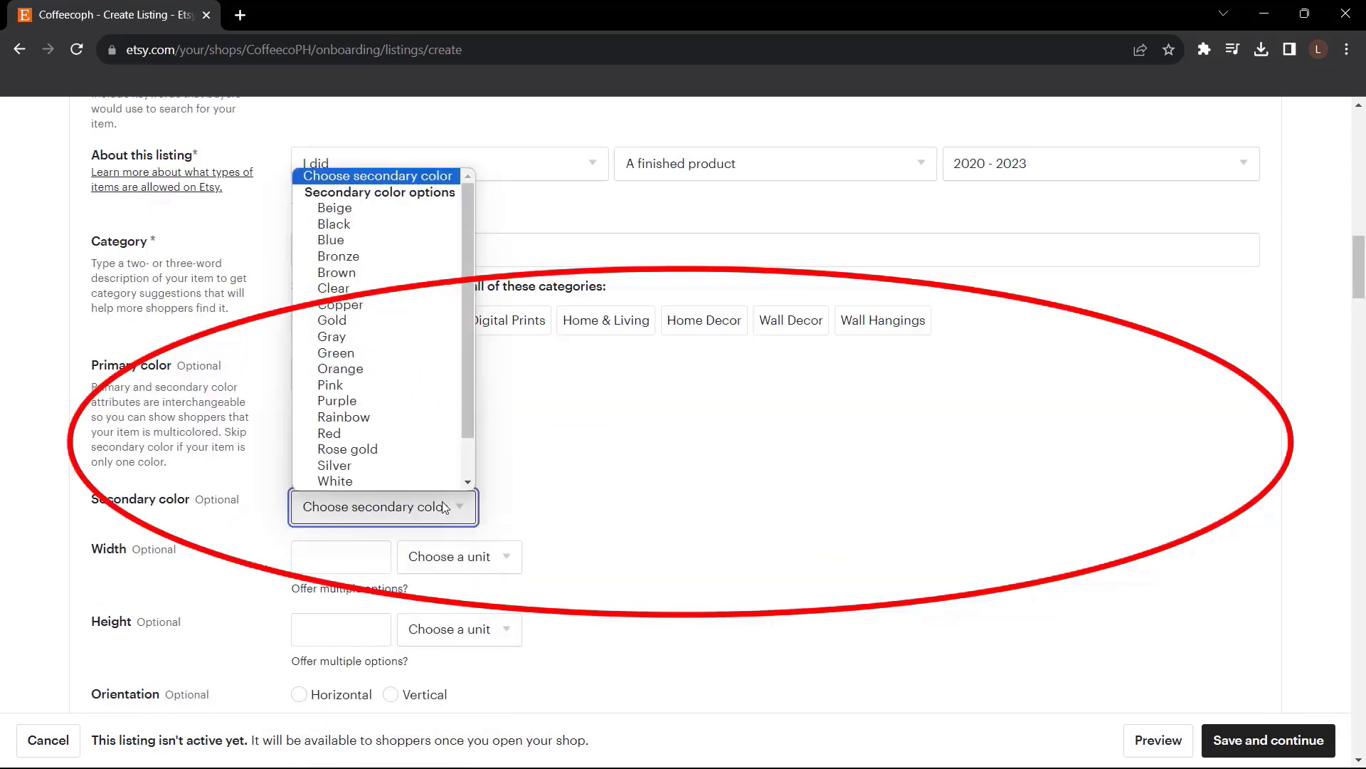
click(361, 213)
Mark it digital, paste the coffee description, and attach OrangeModernSpecialCoffeeHouseInstagramPost.png
scroll(642, 512, down, 10)
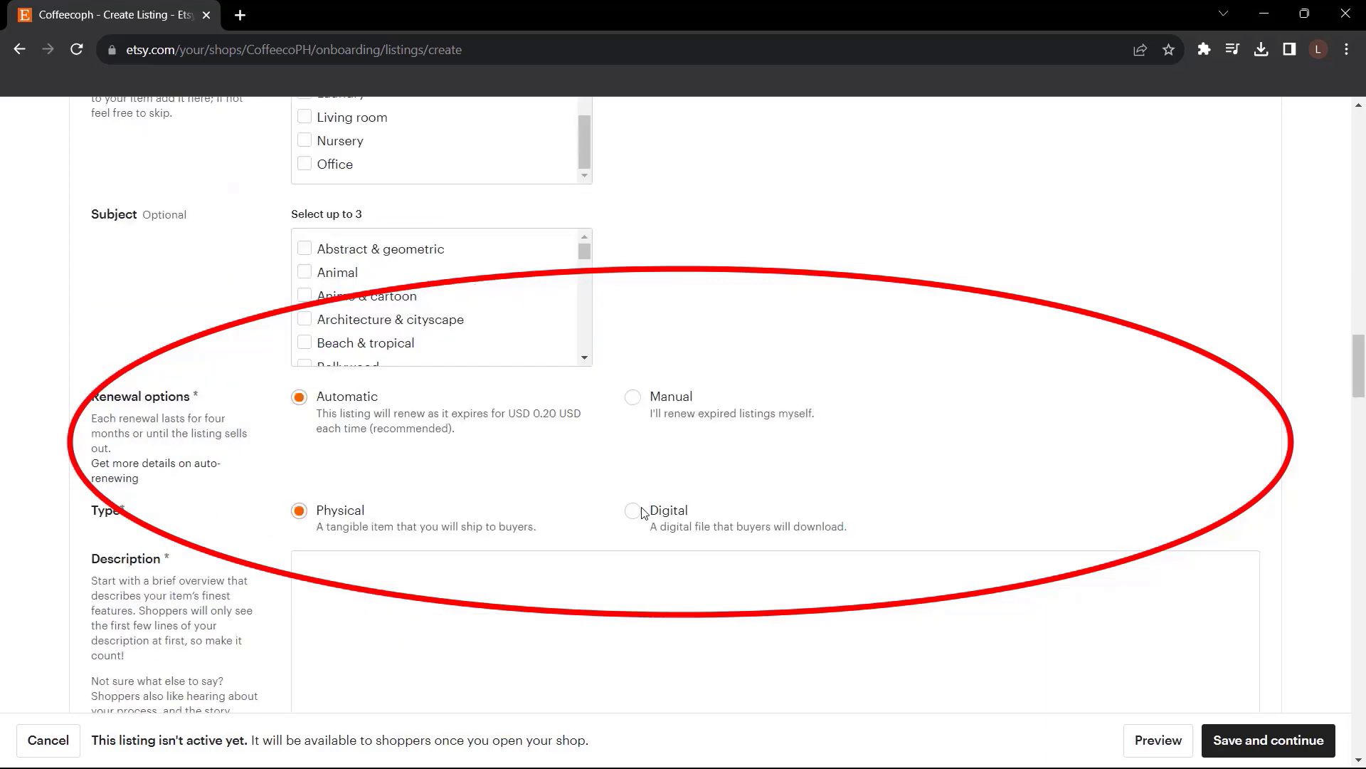
click(633, 511)
scroll(683, 489, down, 3)
click(449, 410)
text(Coffee is a beloved and globally popular beverage that has been enjoyed for centuries. It is derived from the roasted seeds of the Coffea plant's berries, known as coffee beans. This aromatic and stimulating drink is renowned for its rich, complex flavors, enticing aroma, and energizing effects.)
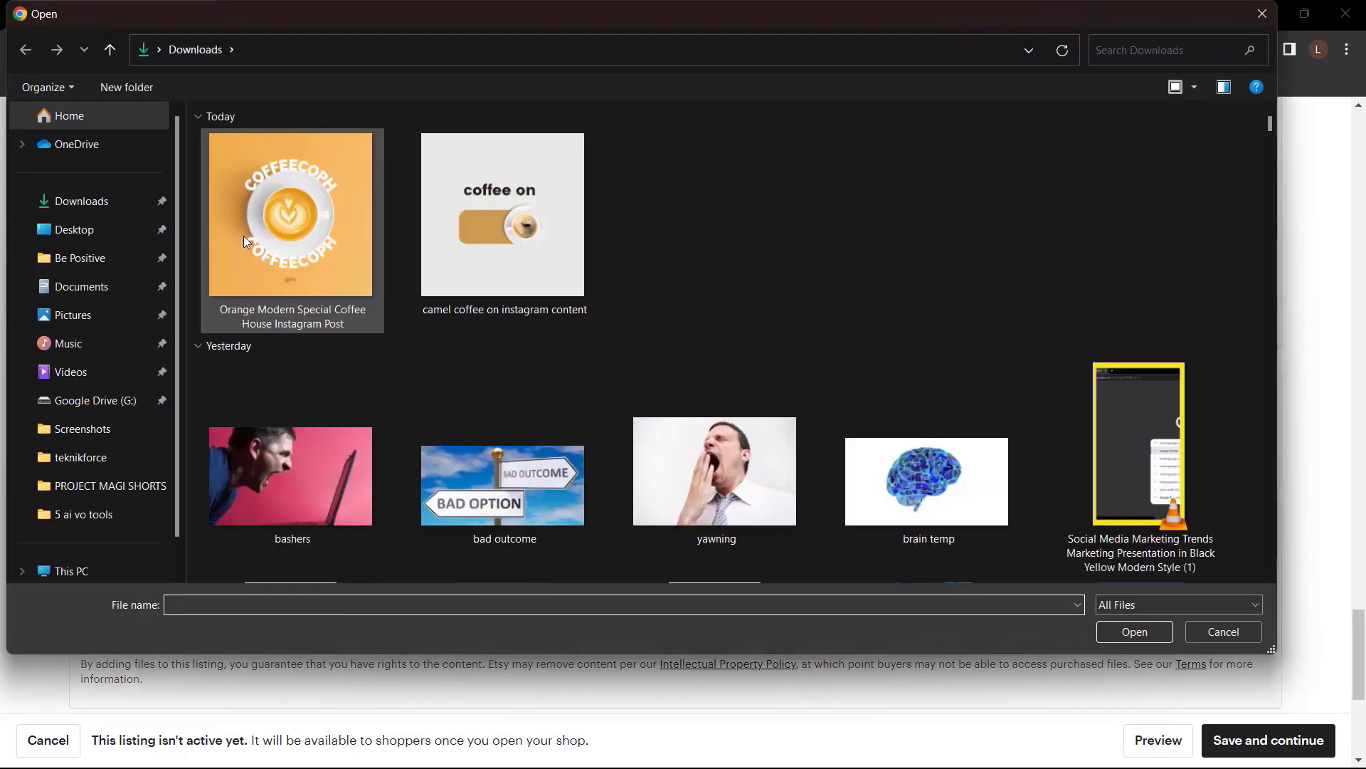
double_click(243, 236)
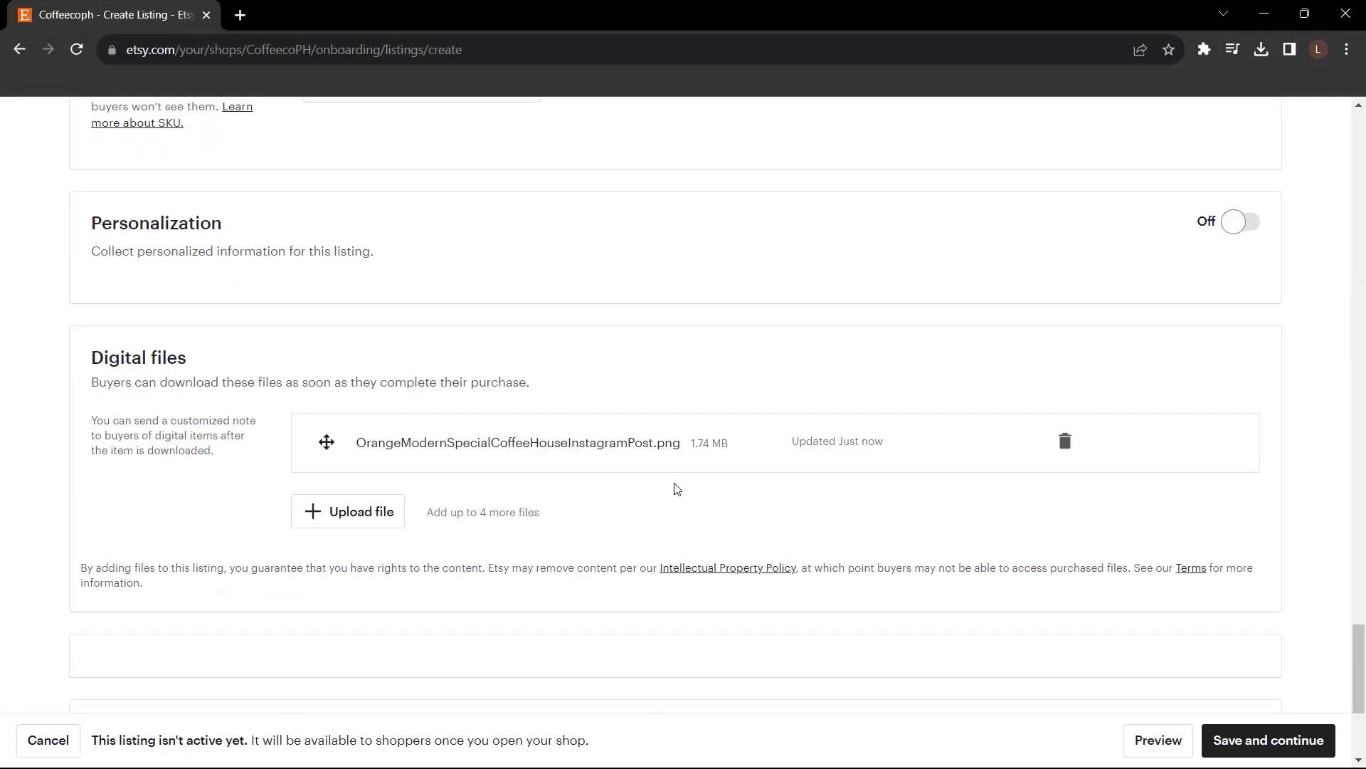
scroll(675, 488, down, 4)
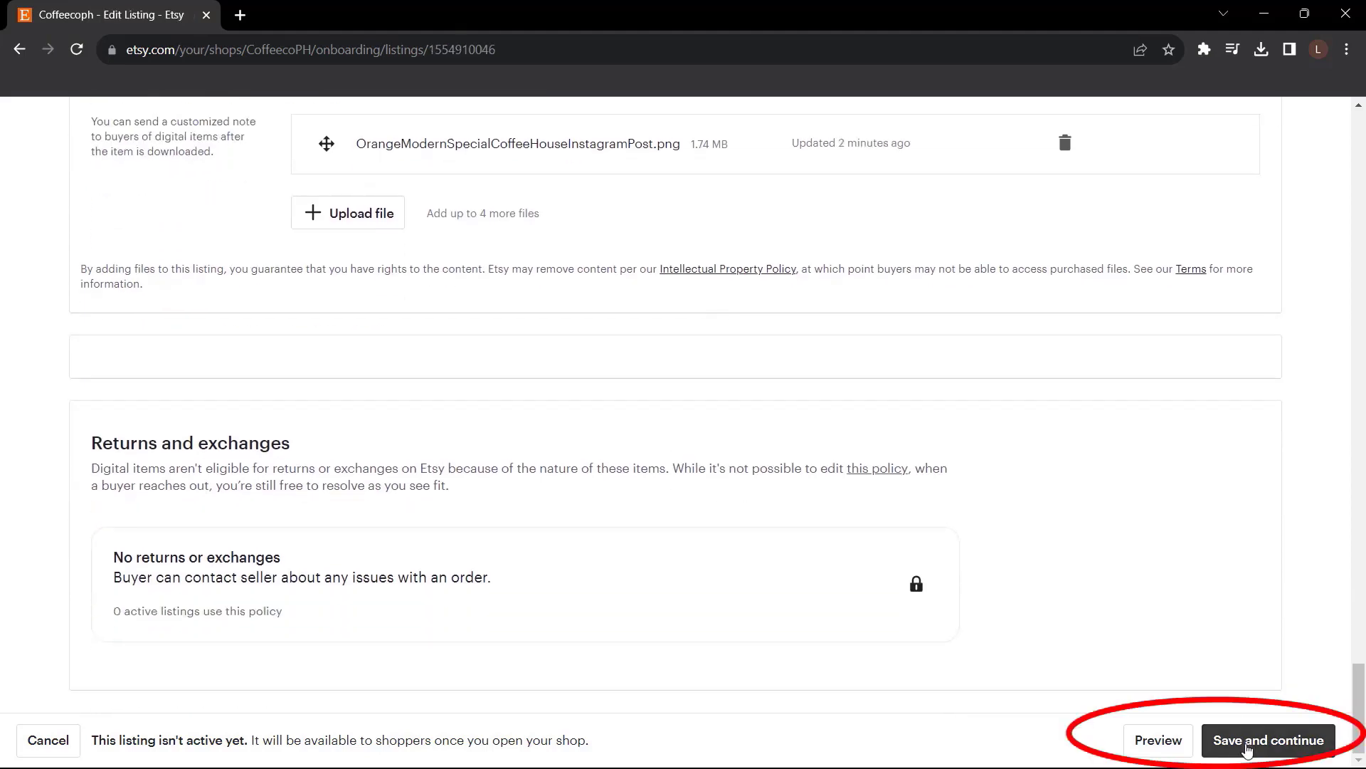
Save the Coffeecoph listing and skip adding more listings for now
click(1247, 742)
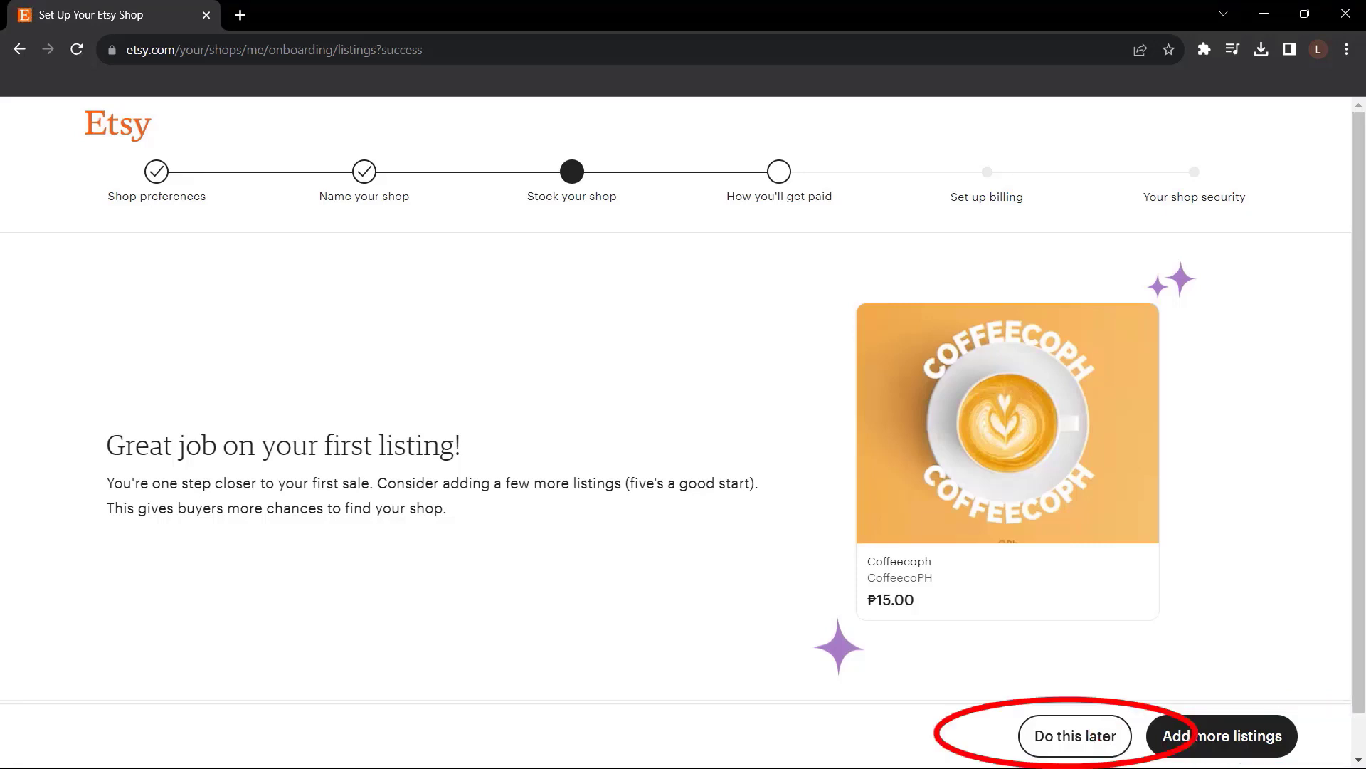
click(1096, 749)
scroll(1182, 316, down, 4)
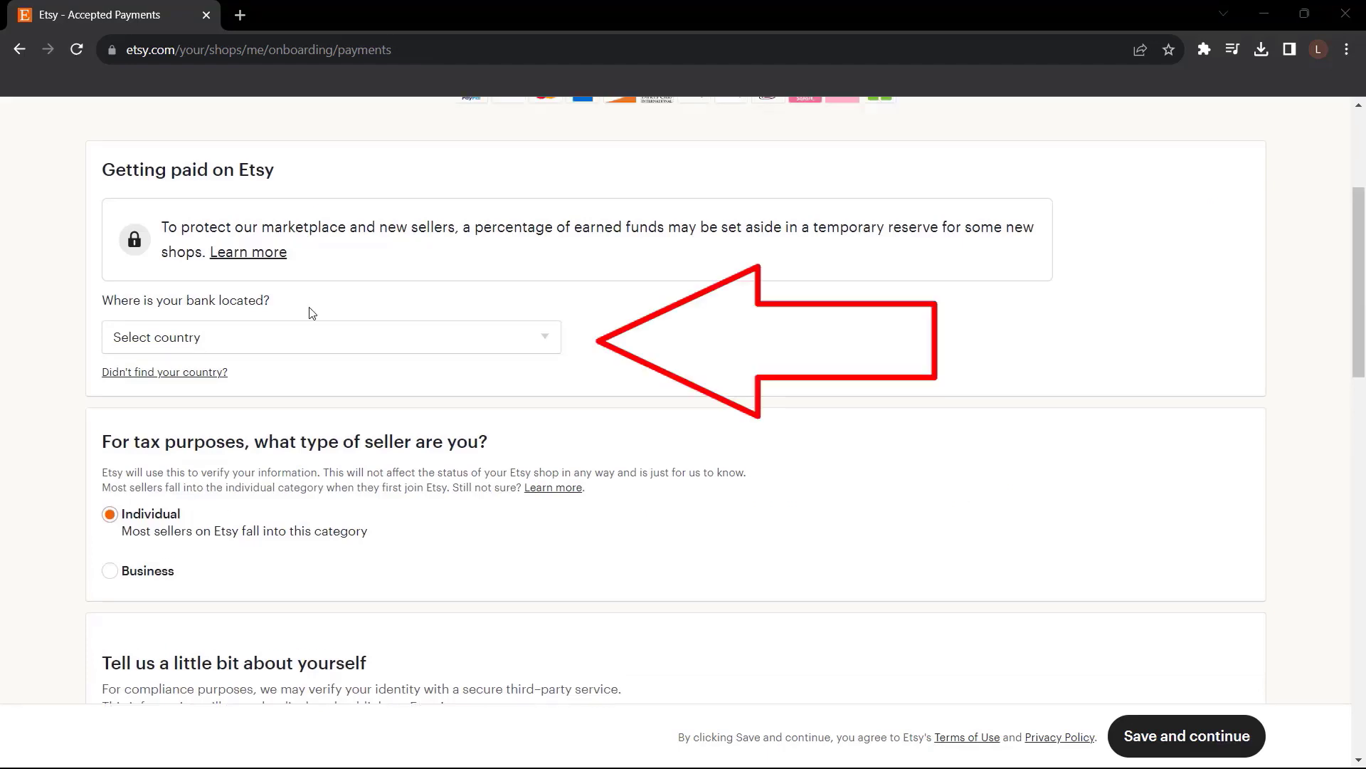
Set the bank location to Philippines and the seller type to Individual
click(436, 337)
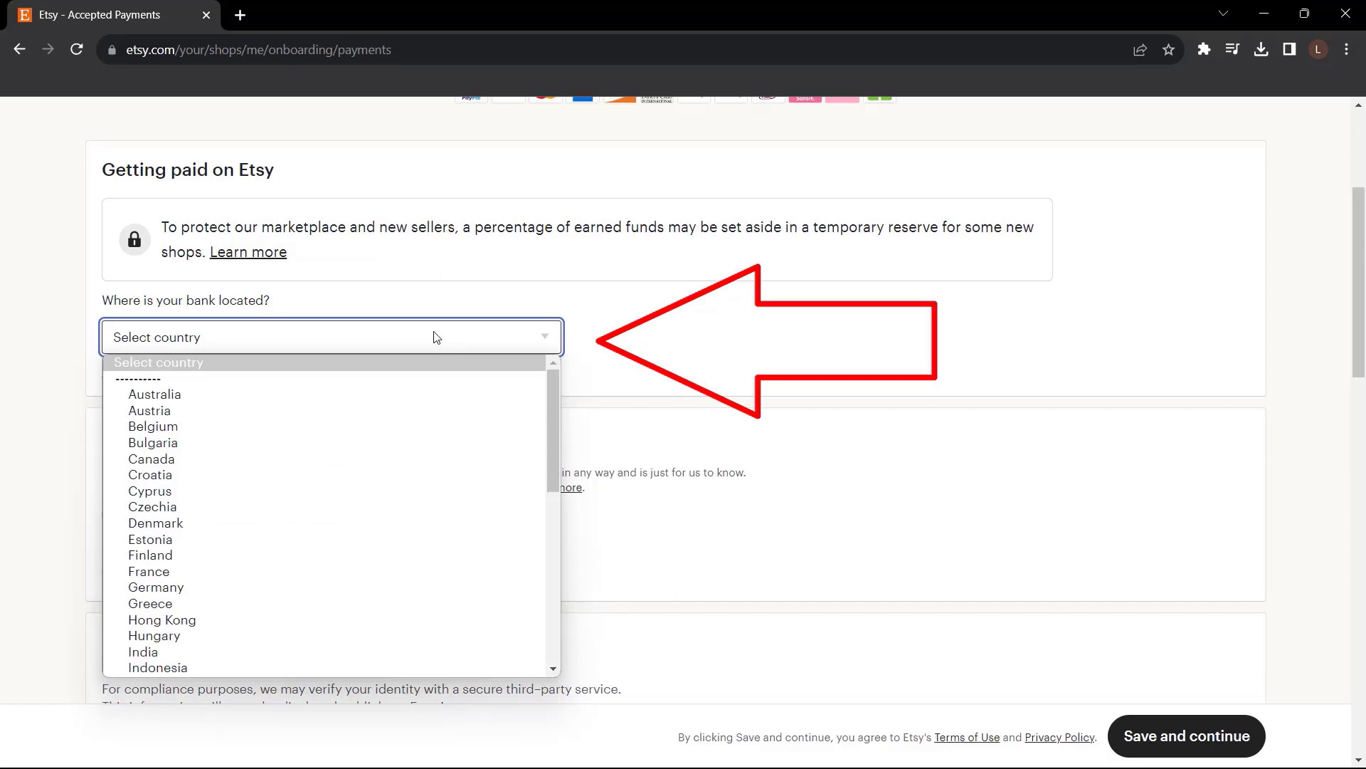
click(437, 338)
click(437, 336)
key(p)
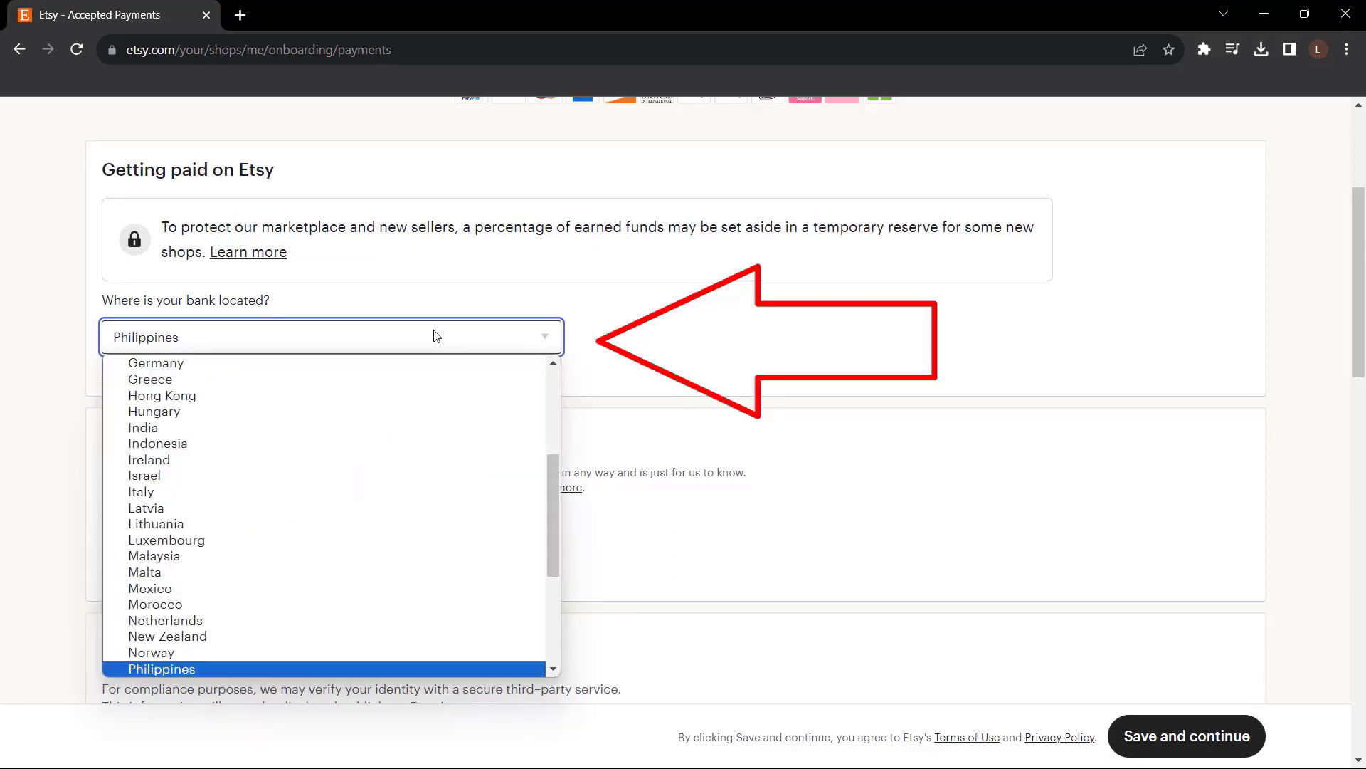
click(302, 670)
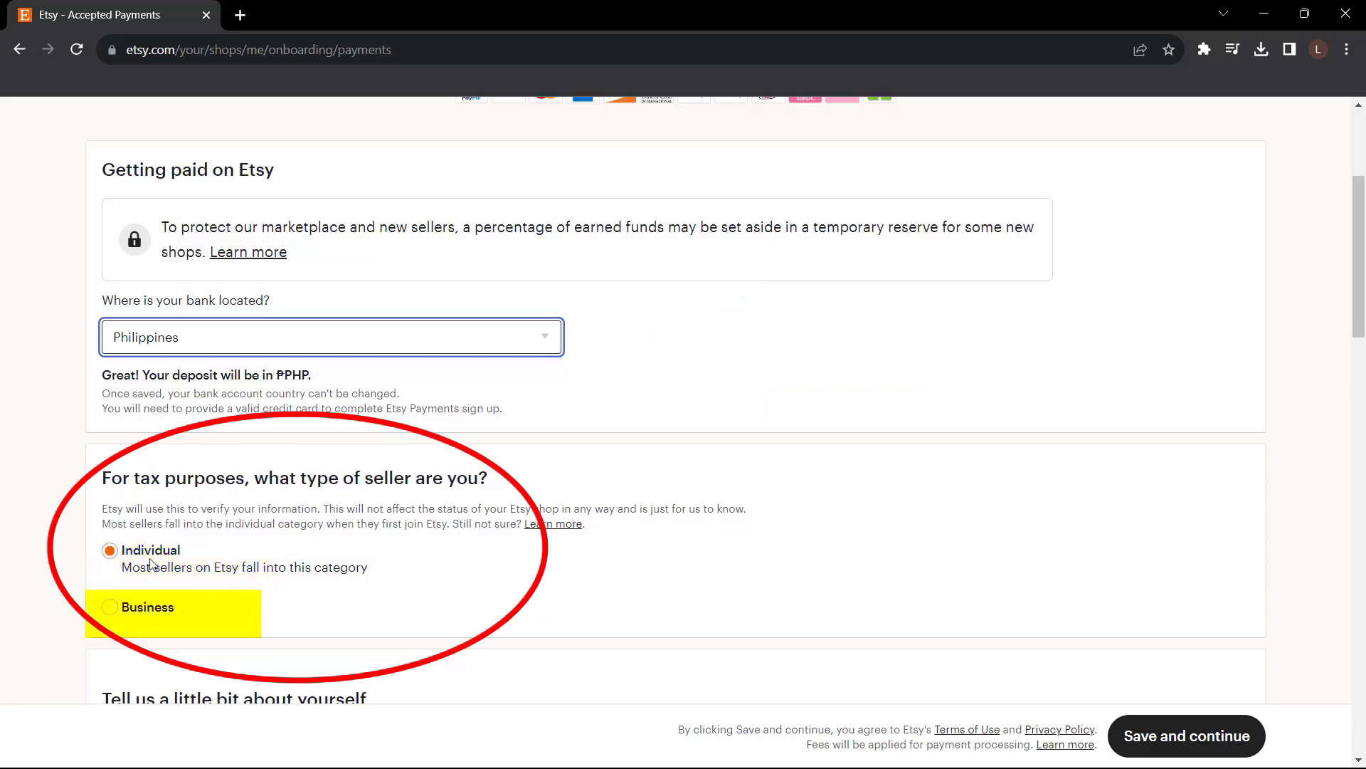
click(133, 615)
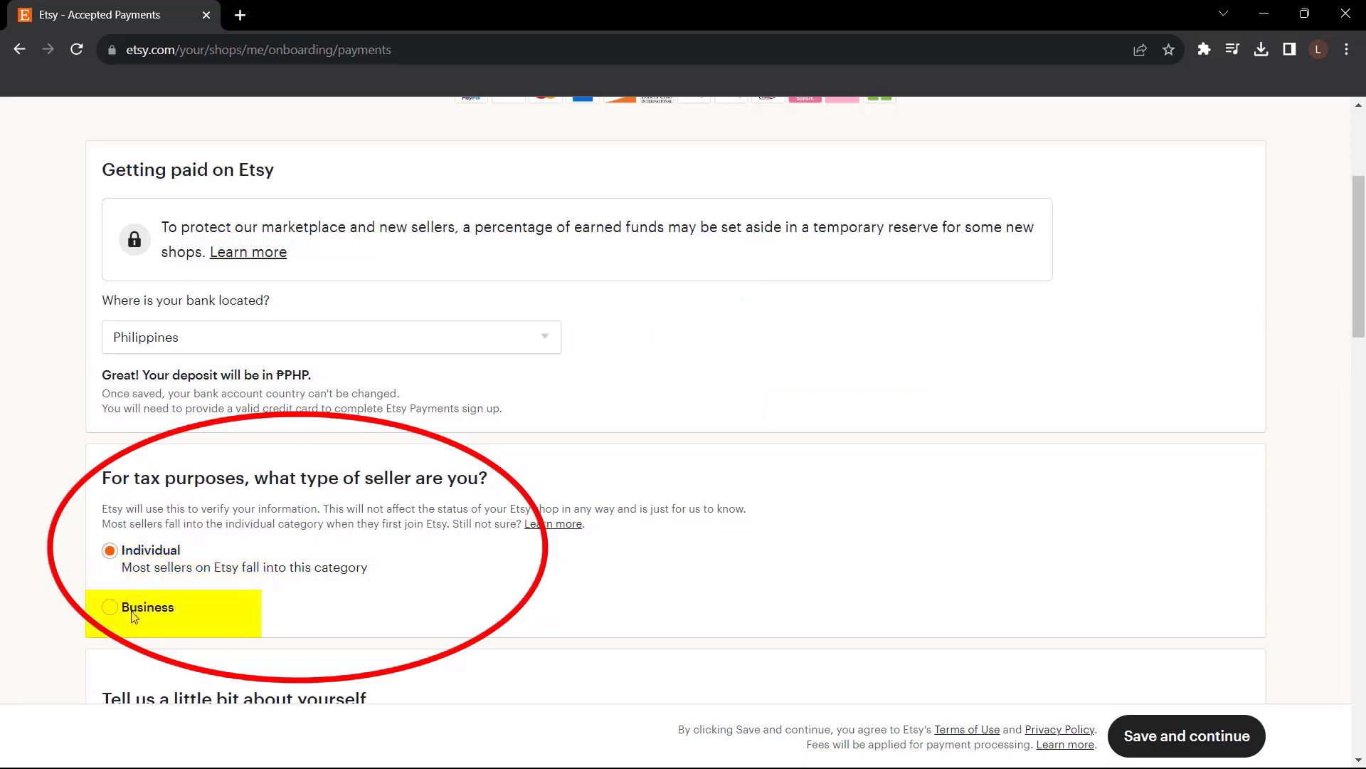
click(159, 557)
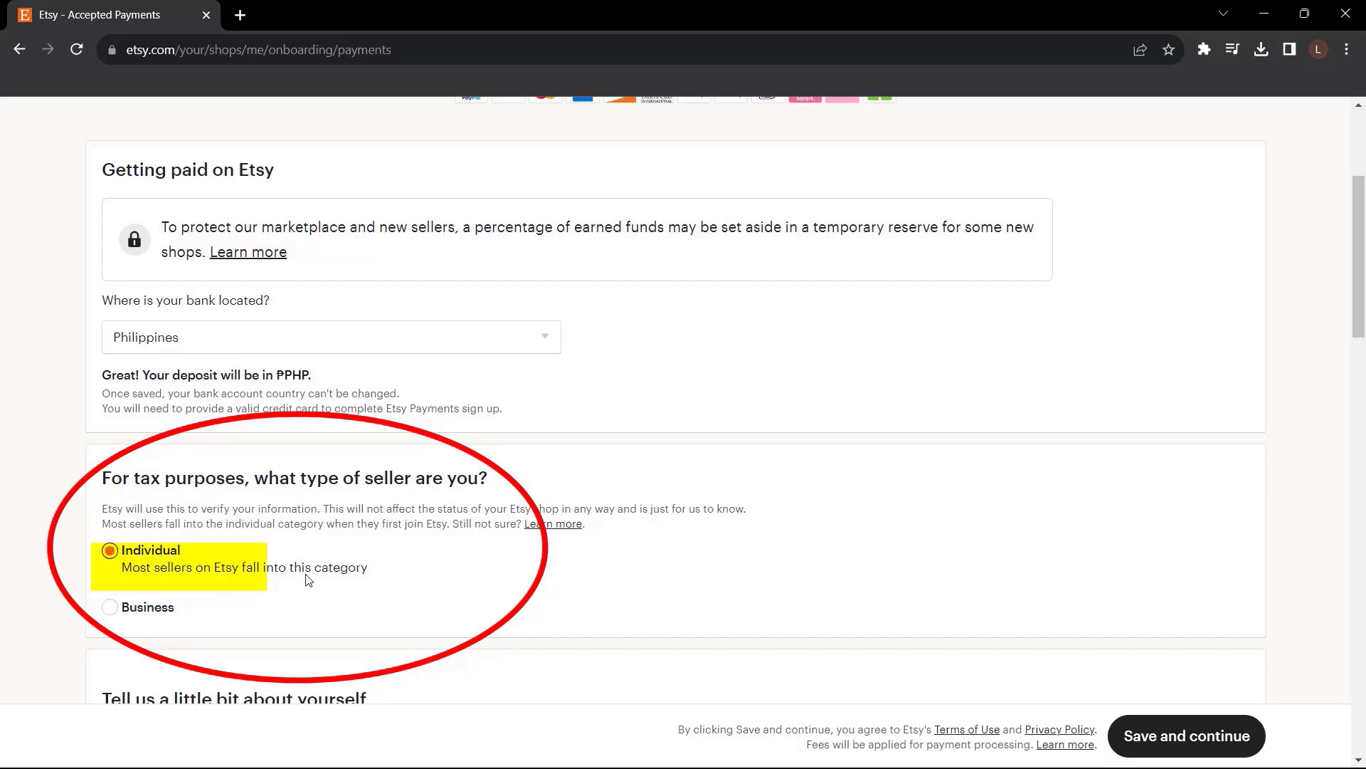
Set country of residence to Philippines, enter the seller's first and last names, and go to the TIN field
scroll(309, 581, down, 6)
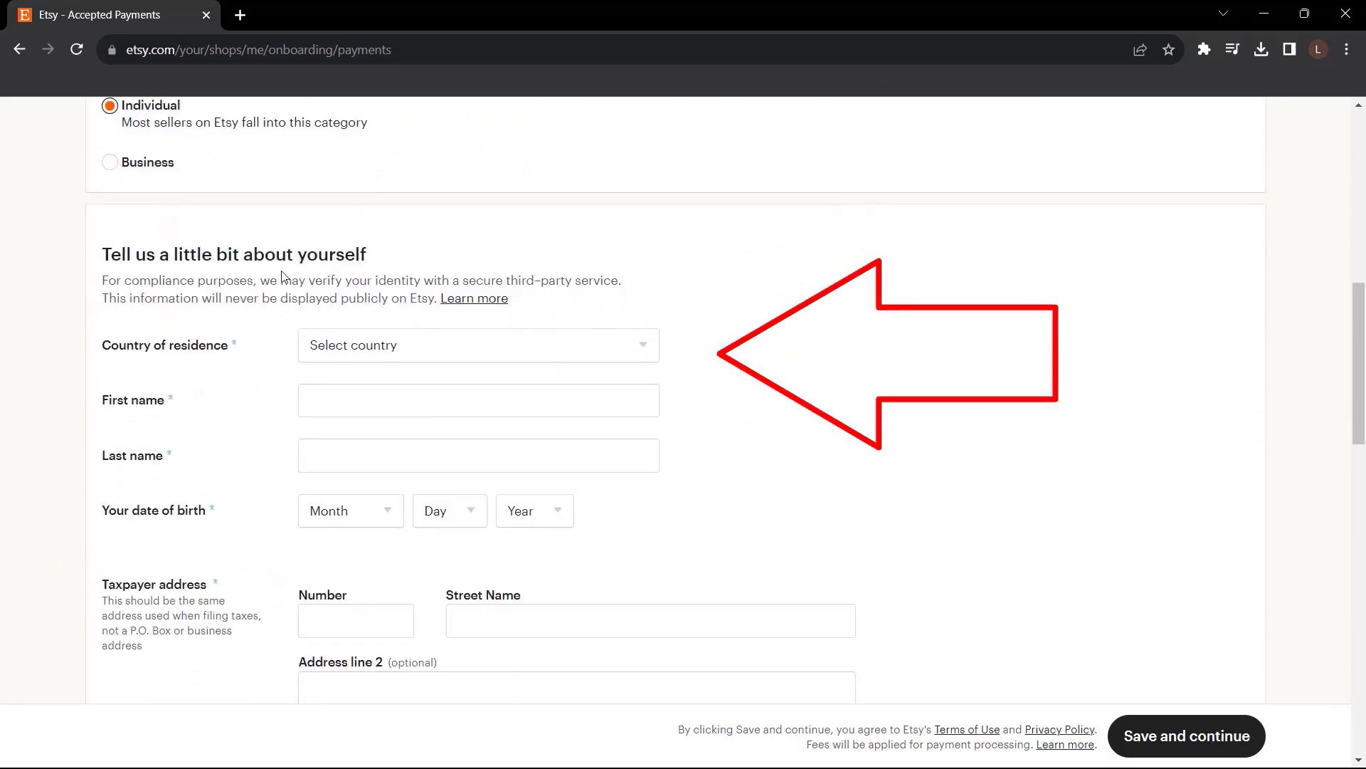
click(630, 351)
key(p)
click(443, 350)
click(417, 401)
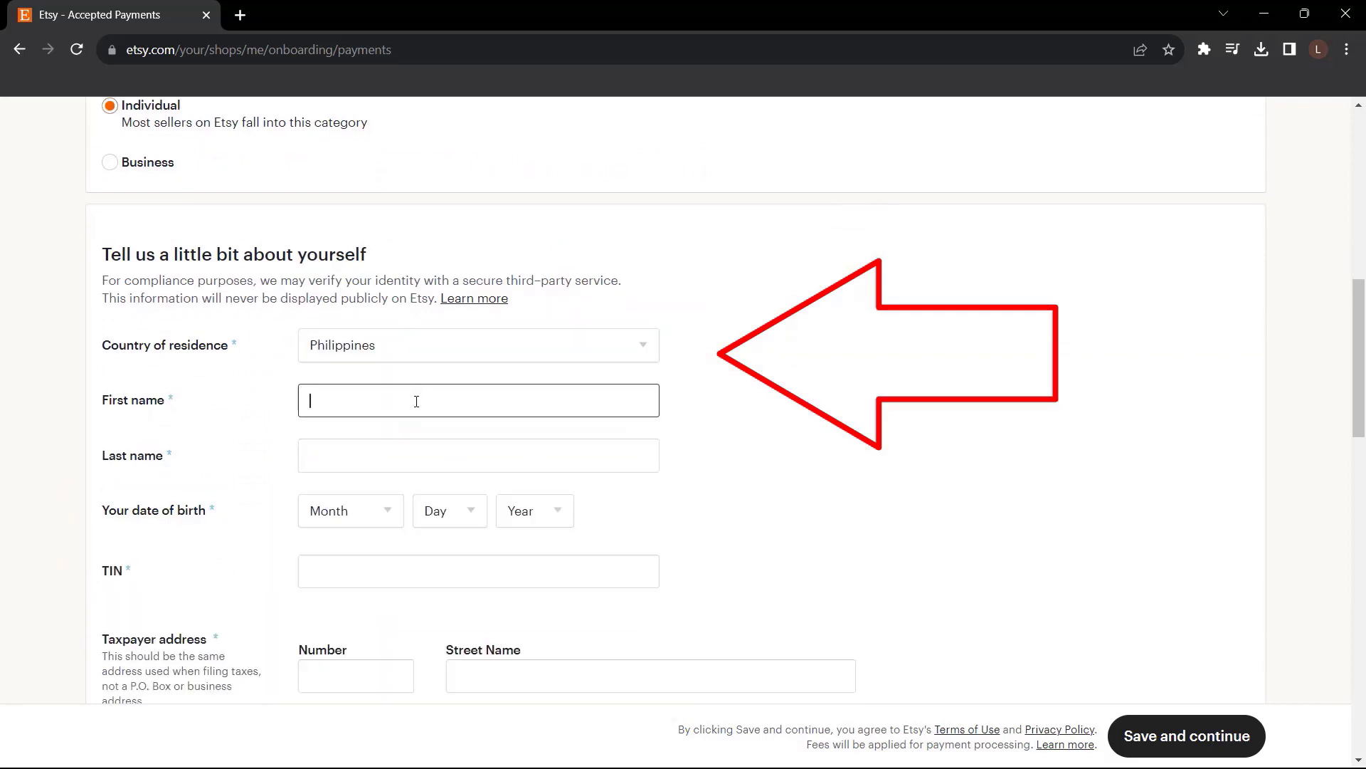
click(432, 453)
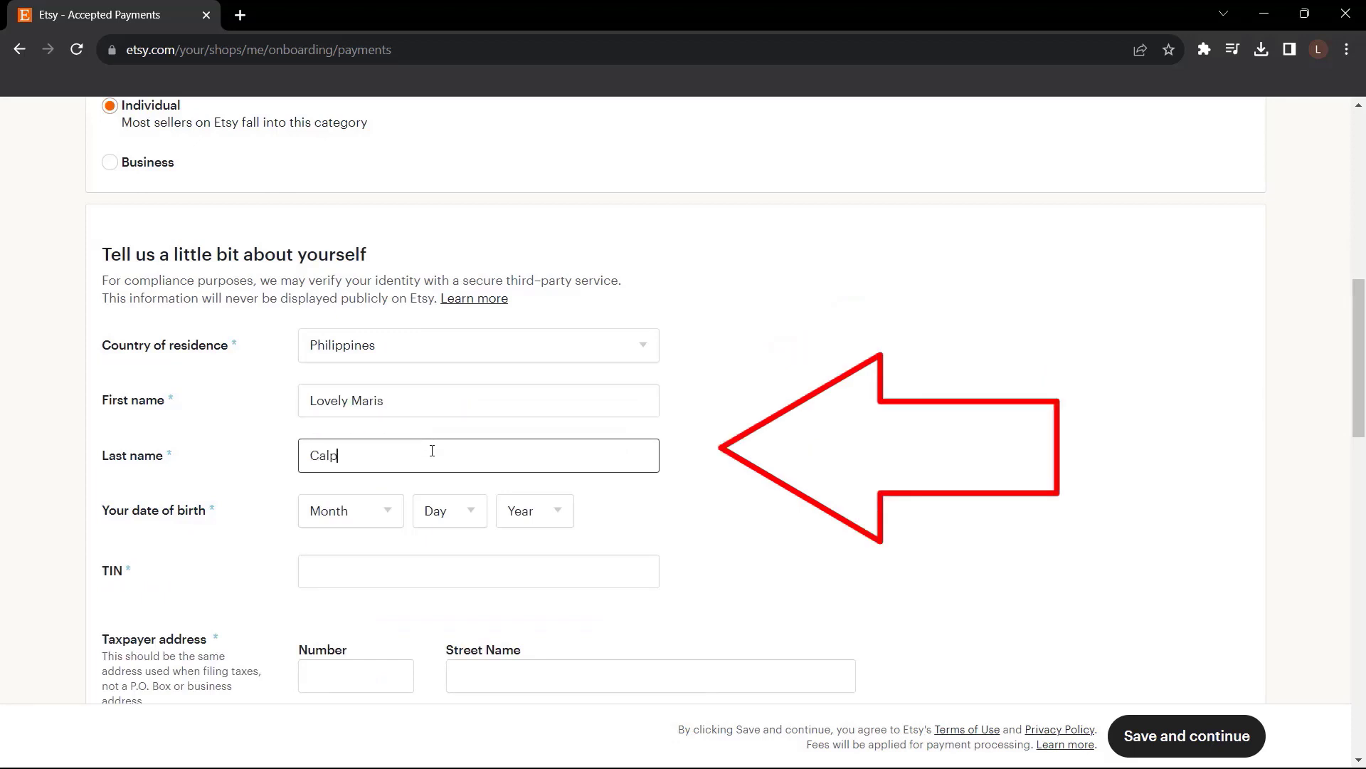
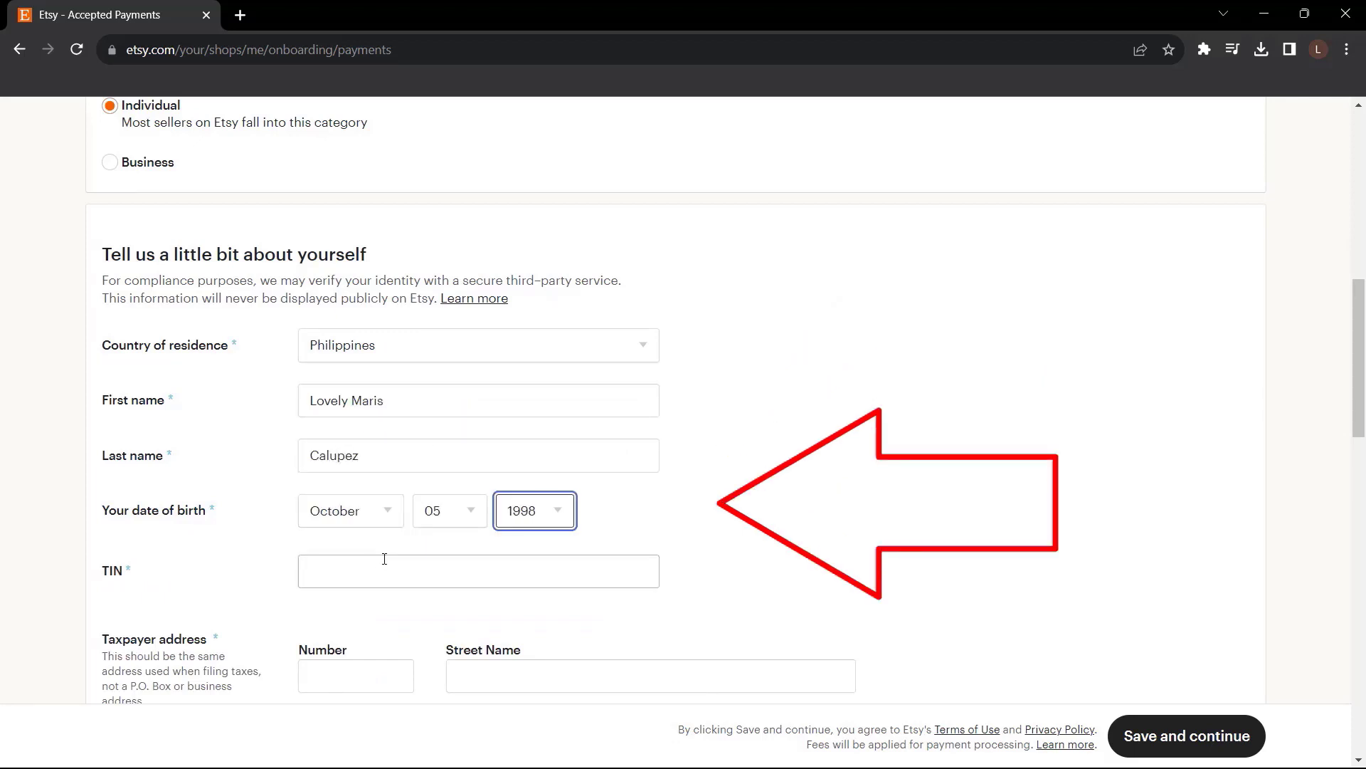
click(387, 560)
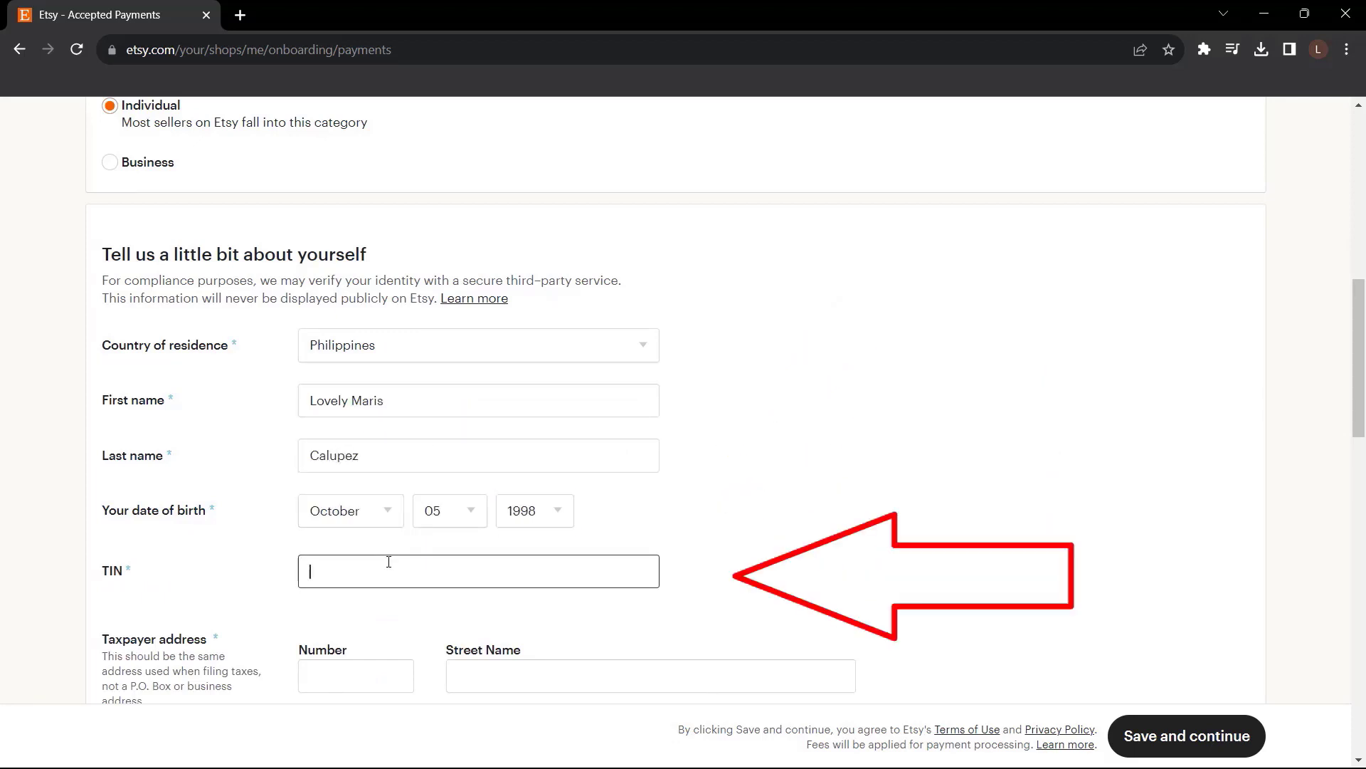
scroll(494, 574, down, 5)
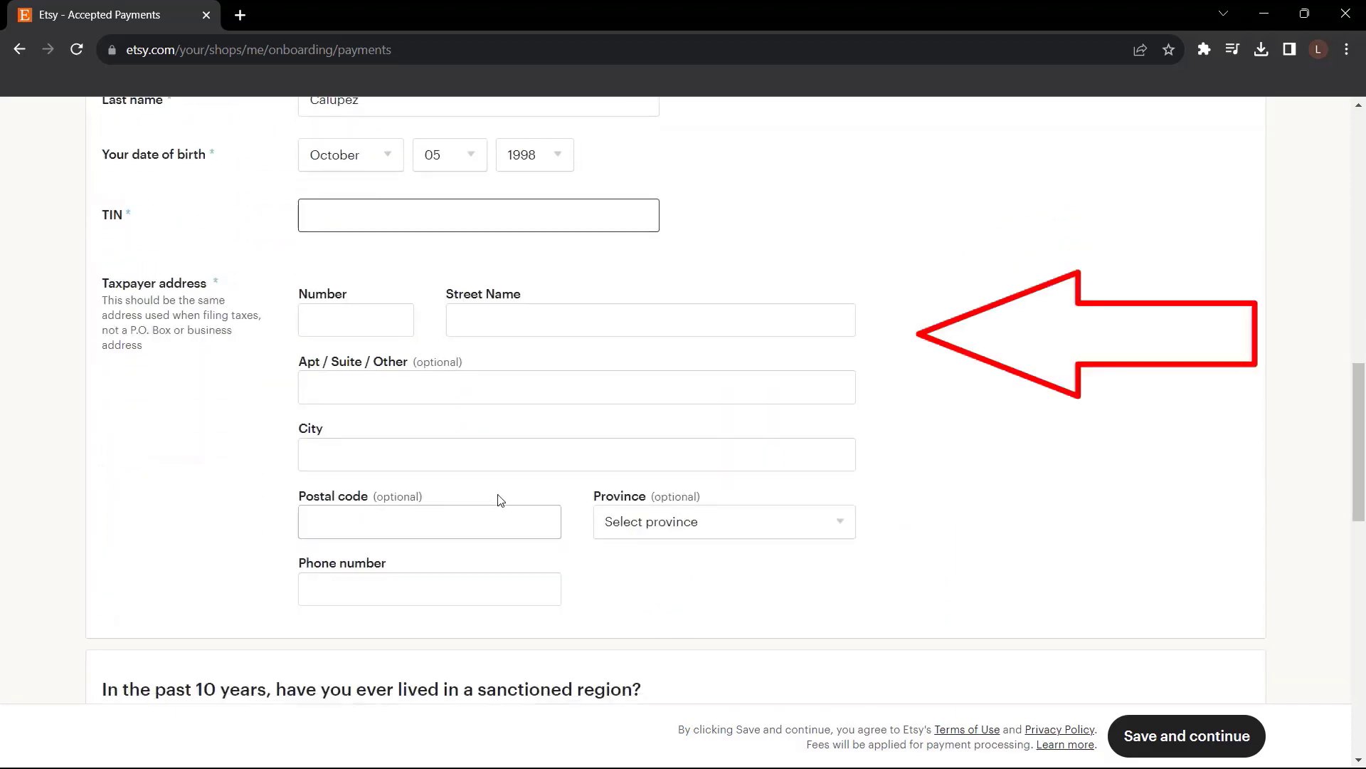
scroll(499, 500, down, 6)
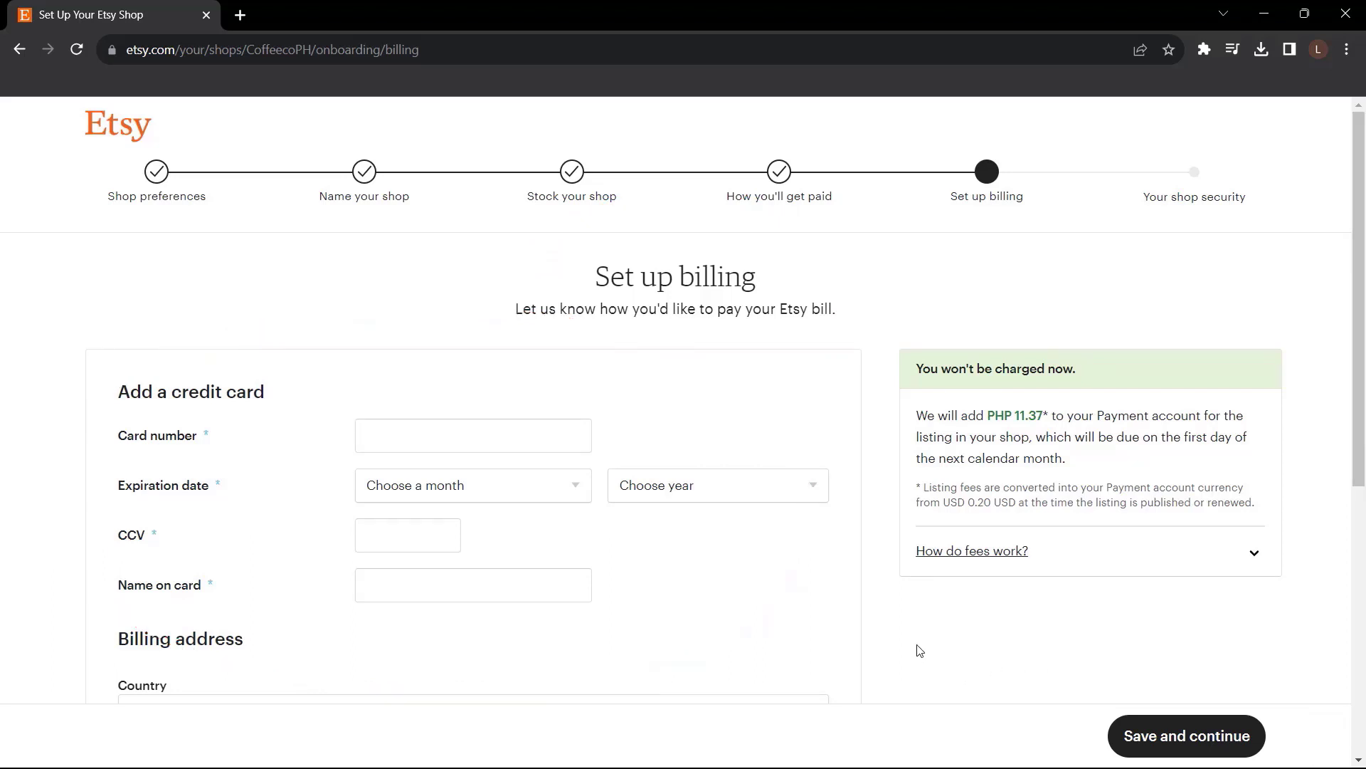
Review the credit card and billing address fields on the Set up billing page
scroll(918, 649, down, 4)
scroll(918, 649, down, 3)
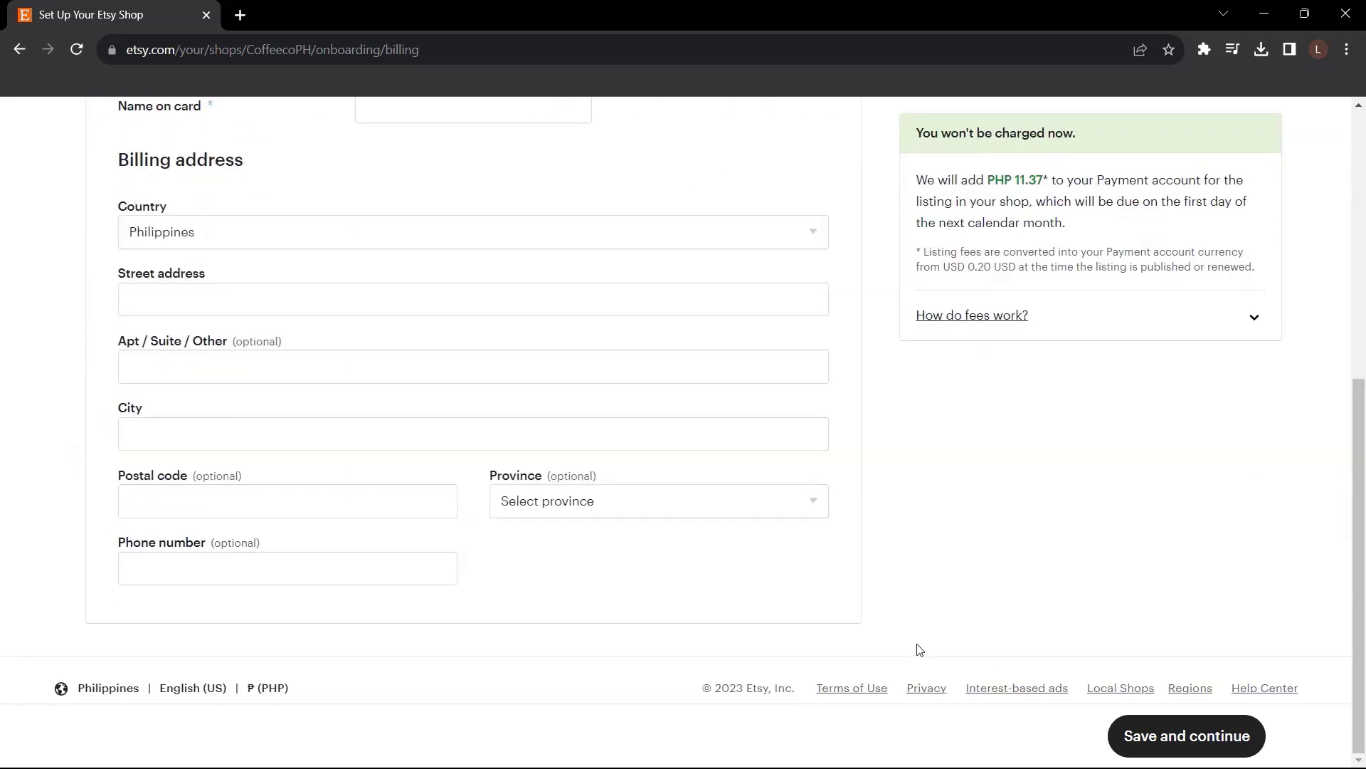
scroll(918, 649, up, 5)
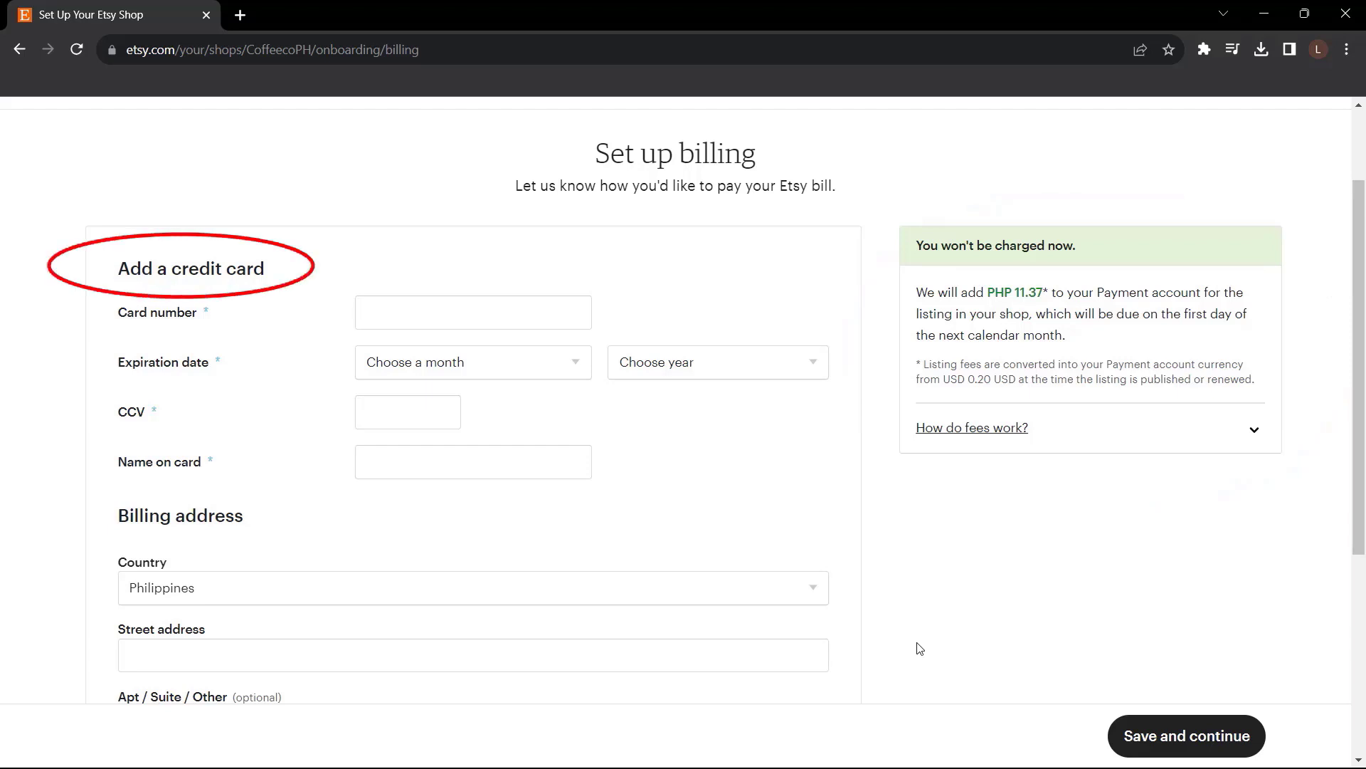
scroll(275, 503, down, 5)
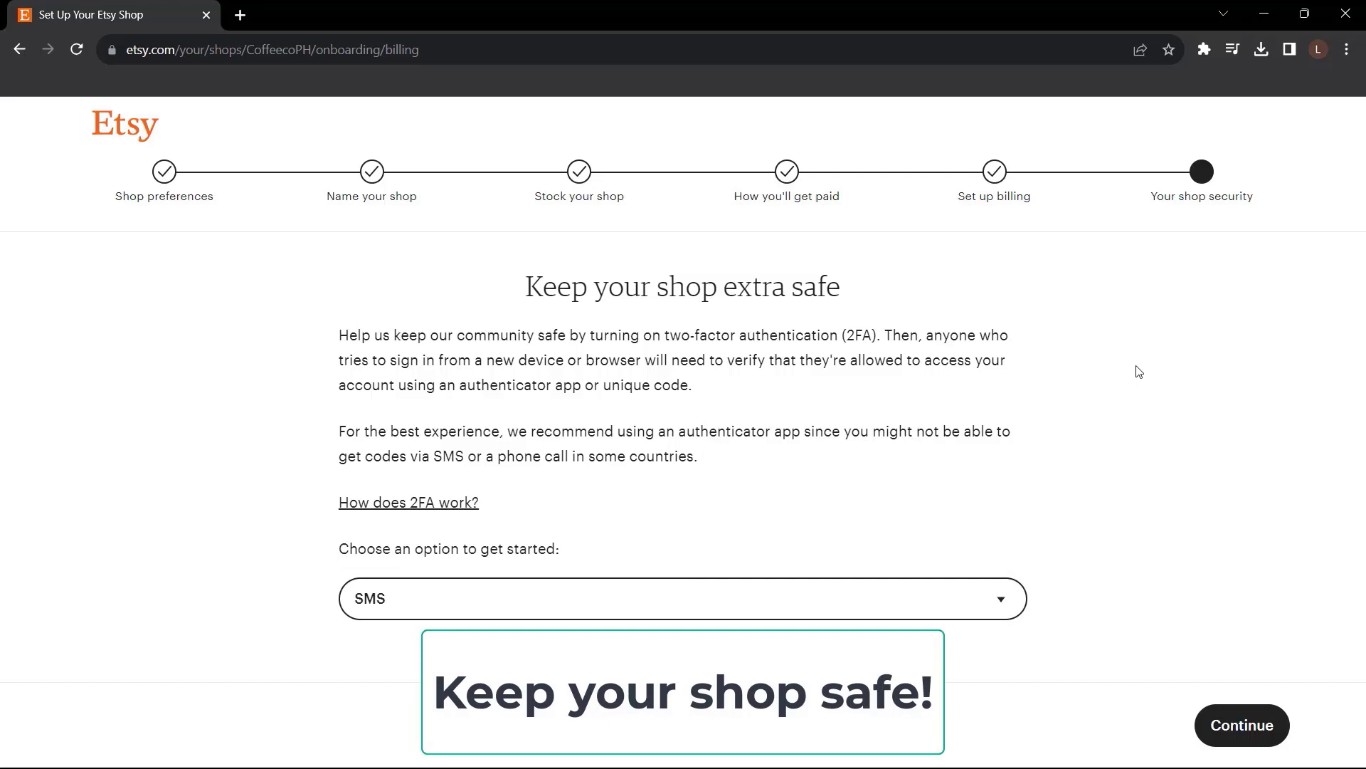
Choose SMS for two-factor authentication and confirm it with the texted verification code
click(1000, 599)
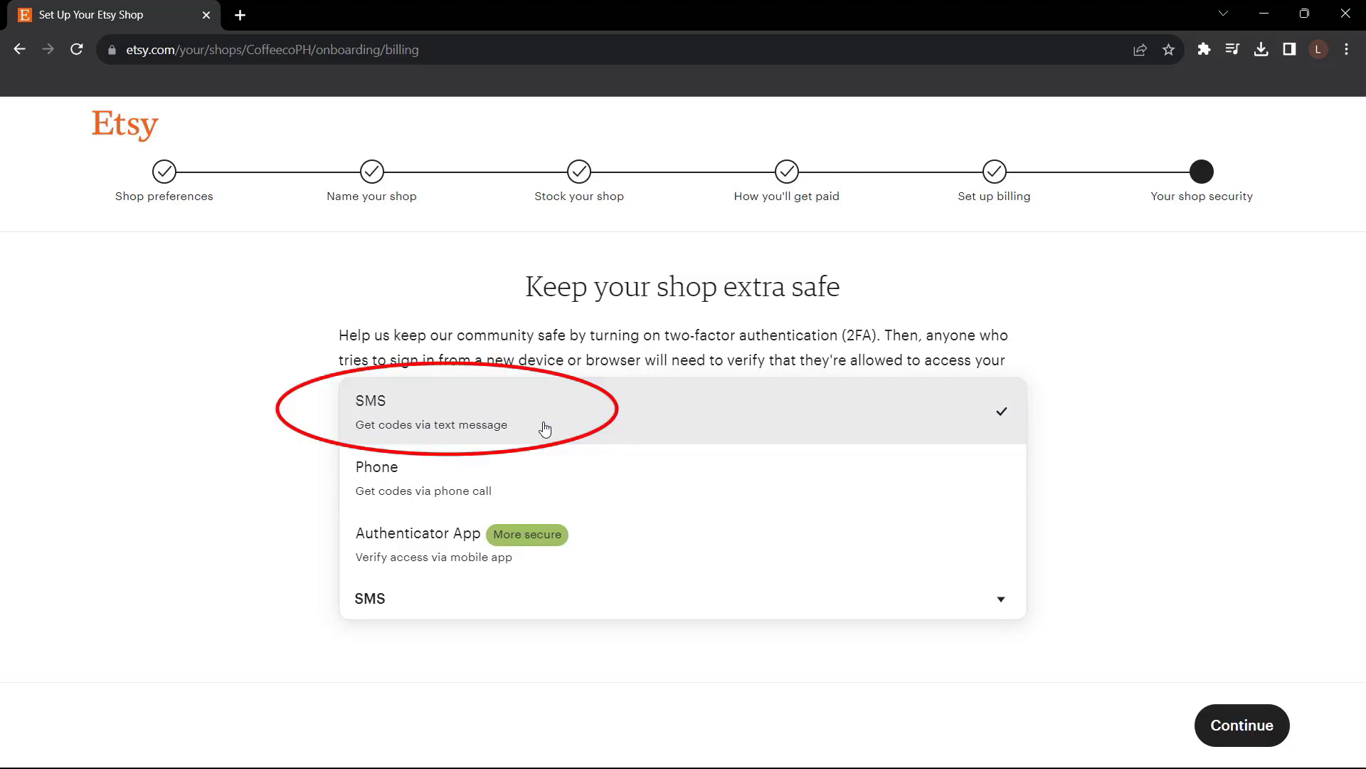
click(545, 427)
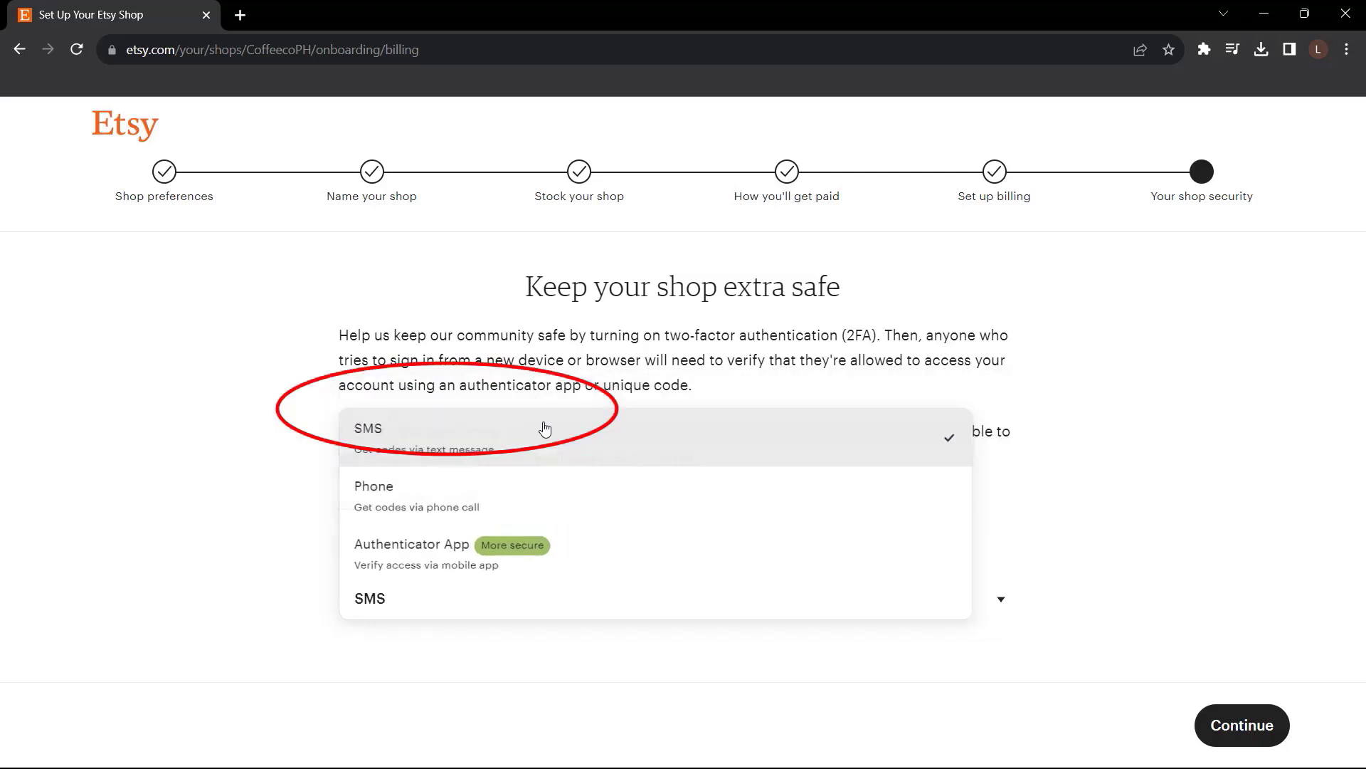
click(1232, 720)
click(985, 428)
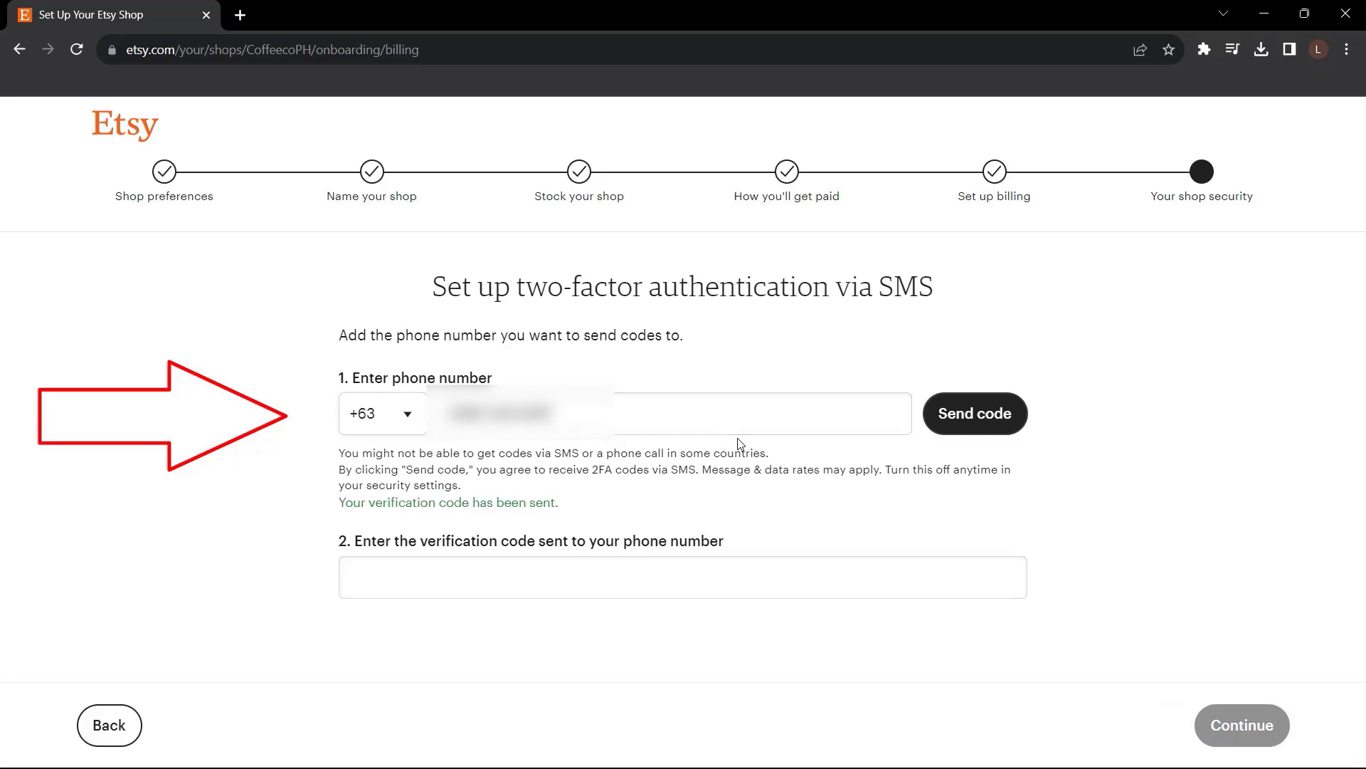
click(675, 583)
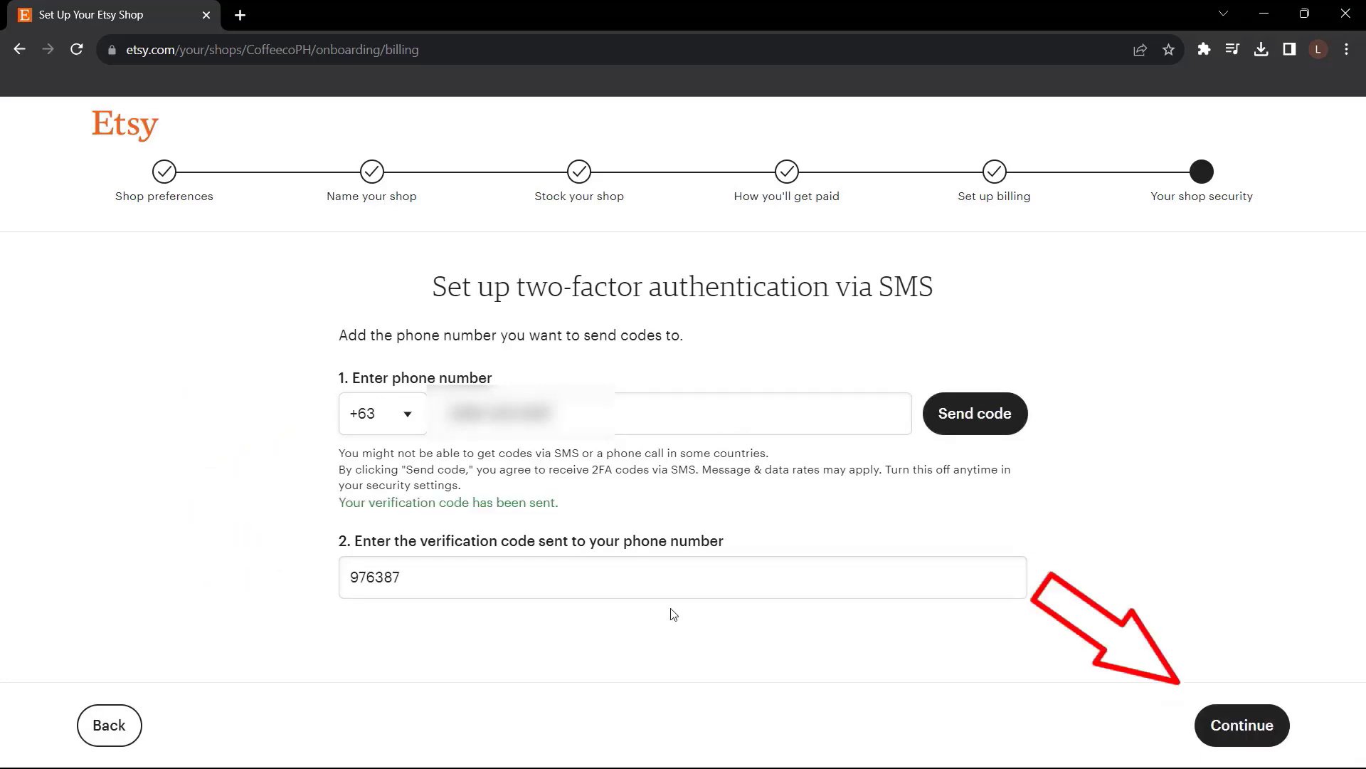
scroll(990, 593, down, 1)
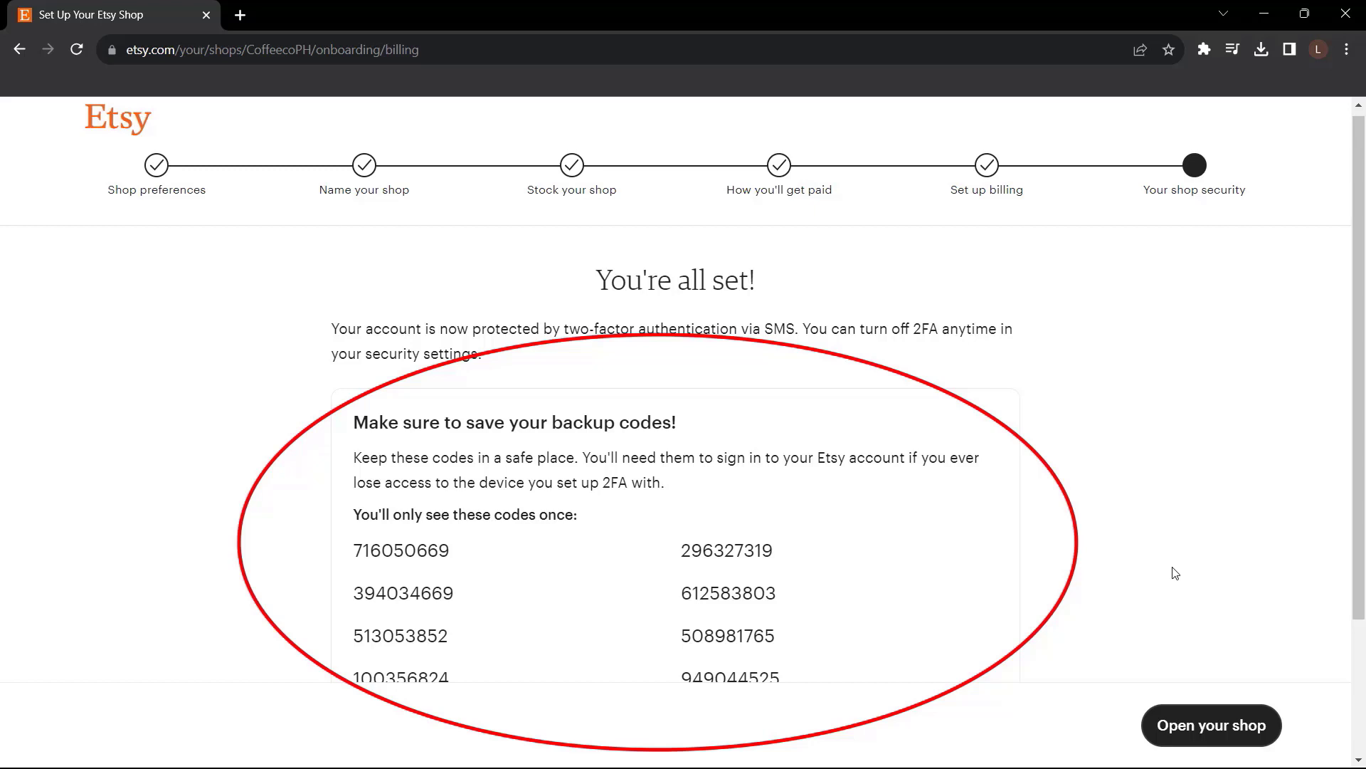
Scroll down through the list of ten one-time backup codes
scroll(1175, 573, down, 1)
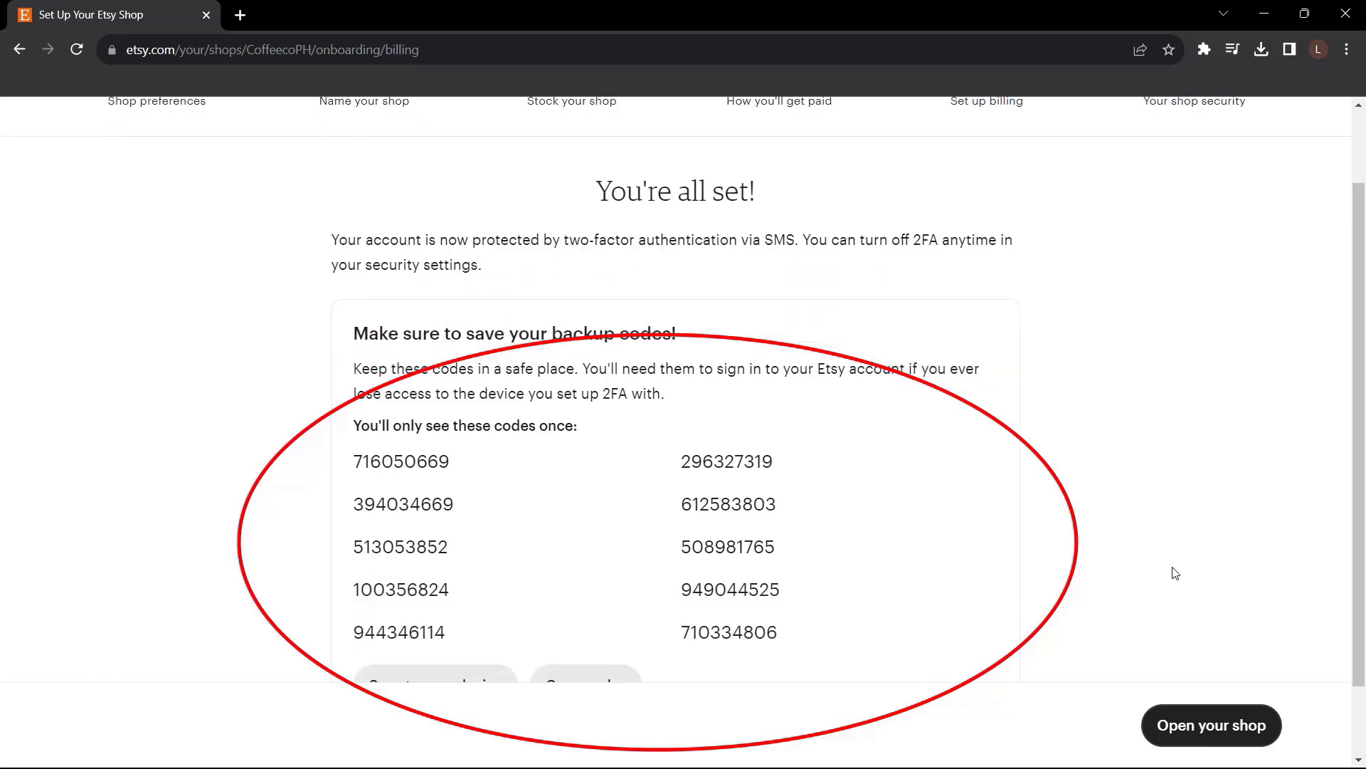
scroll(1175, 573, down, 1)
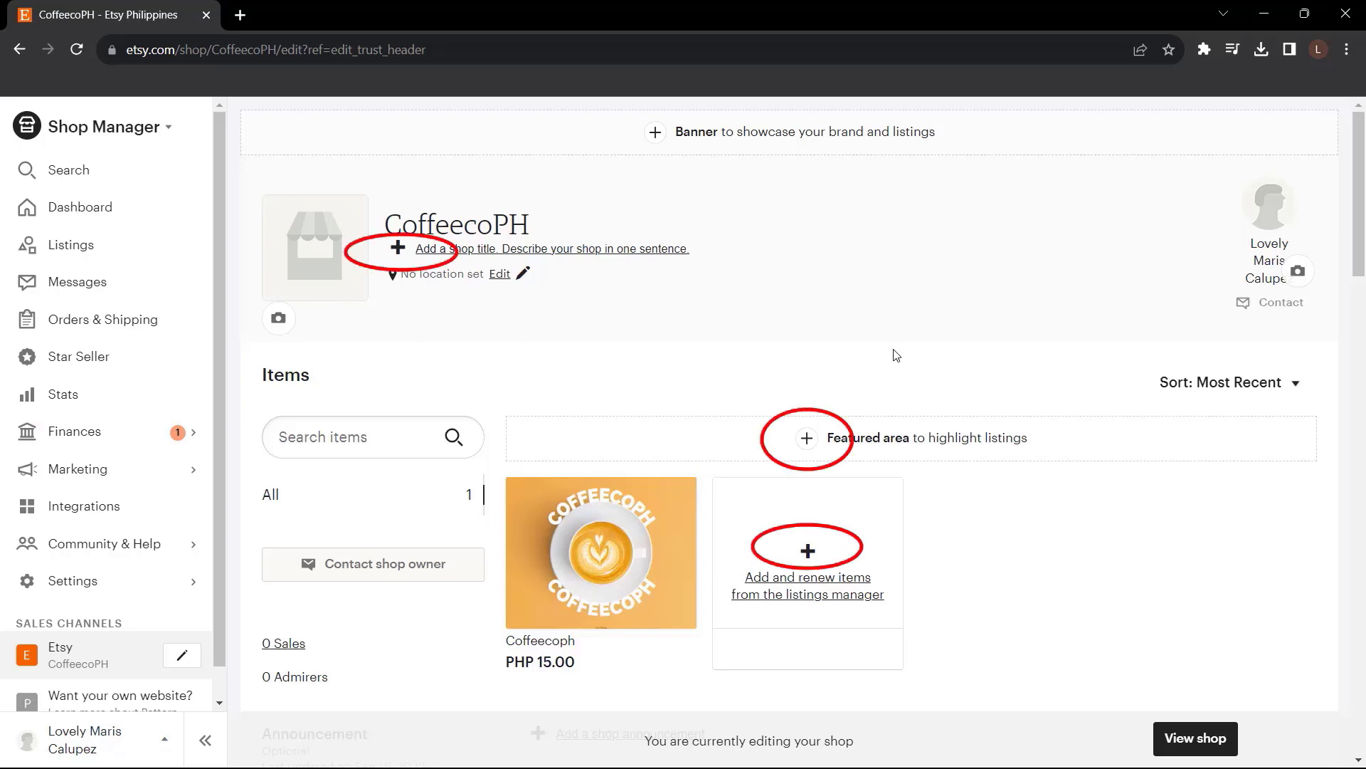
Add the shop title 'It all starts with a cup of coffee. :)'
scroll(896, 354, down, 5)
scroll(893, 351, up, 5)
click(398, 247)
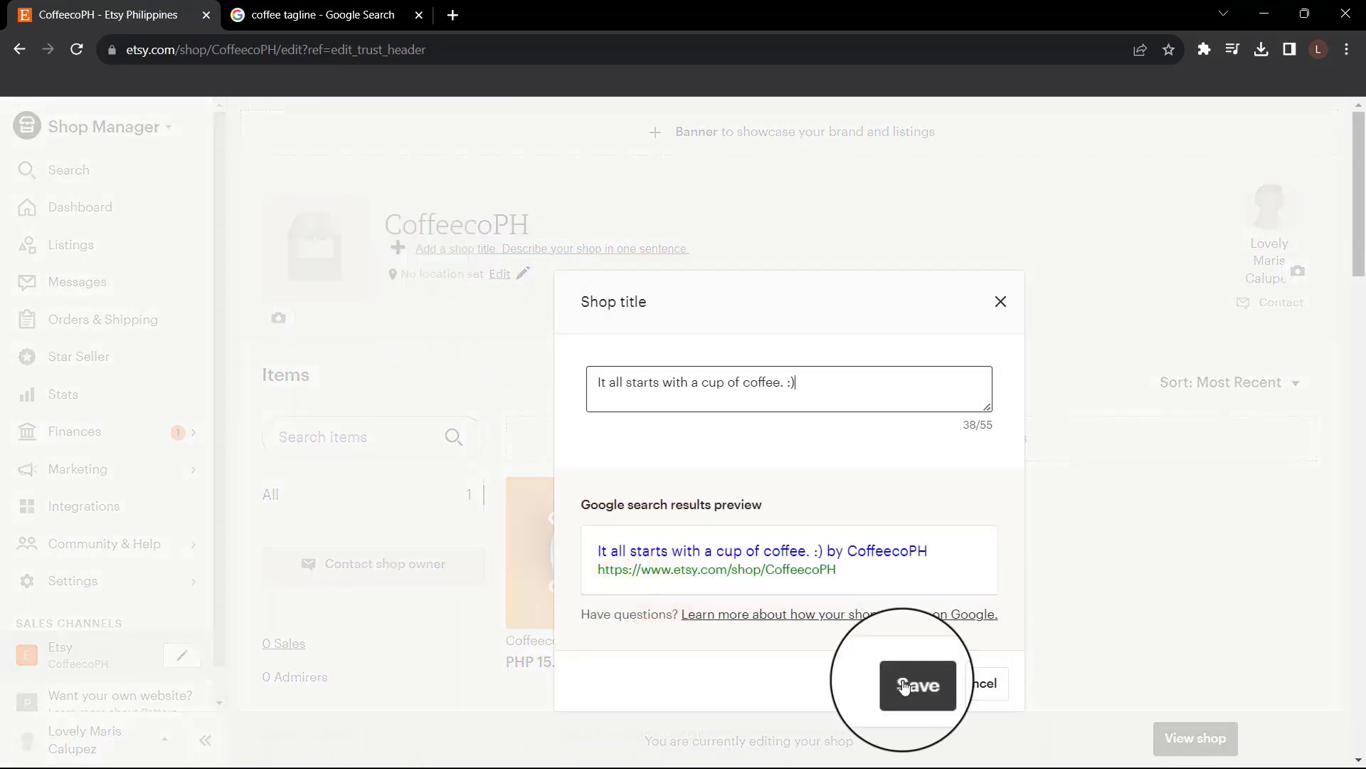
click(904, 685)
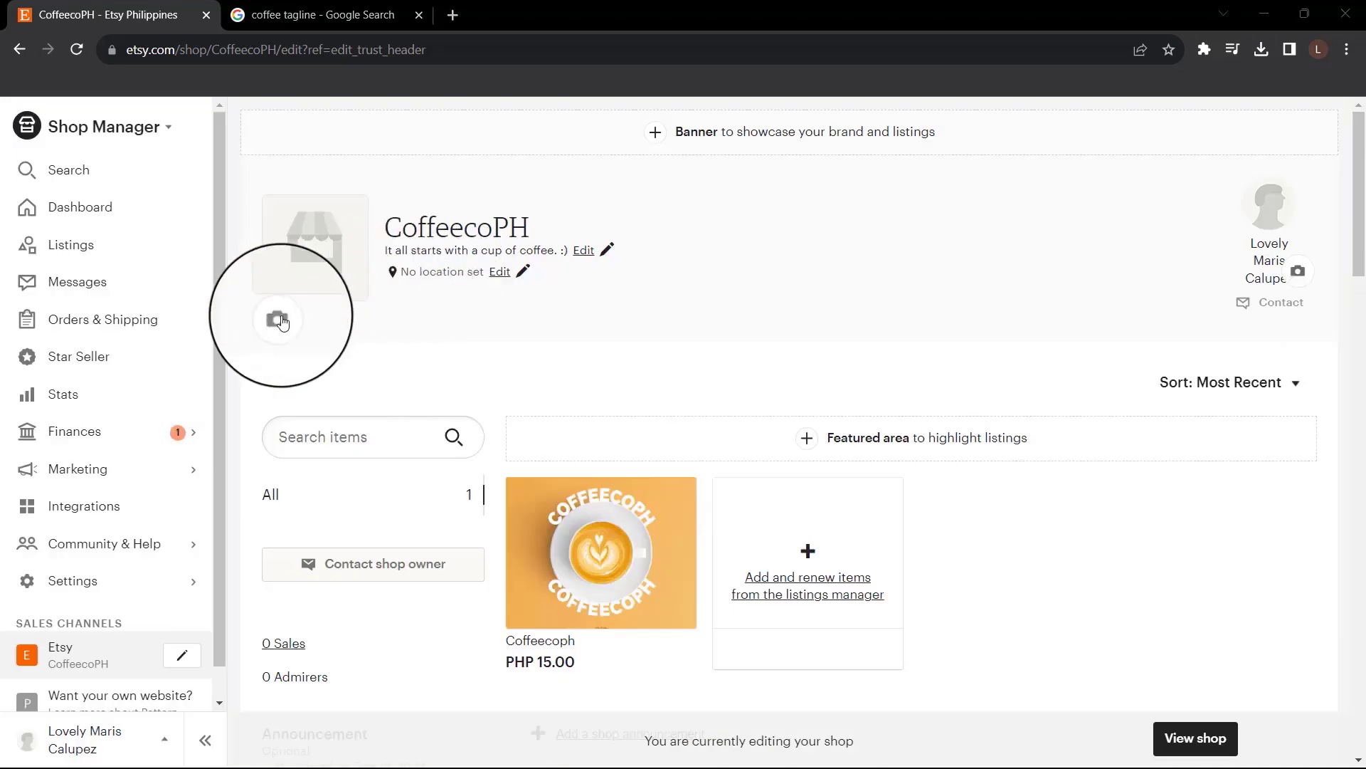
Upload and crop the coffee-cup image as the shop icon
click(278, 318)
click(698, 580)
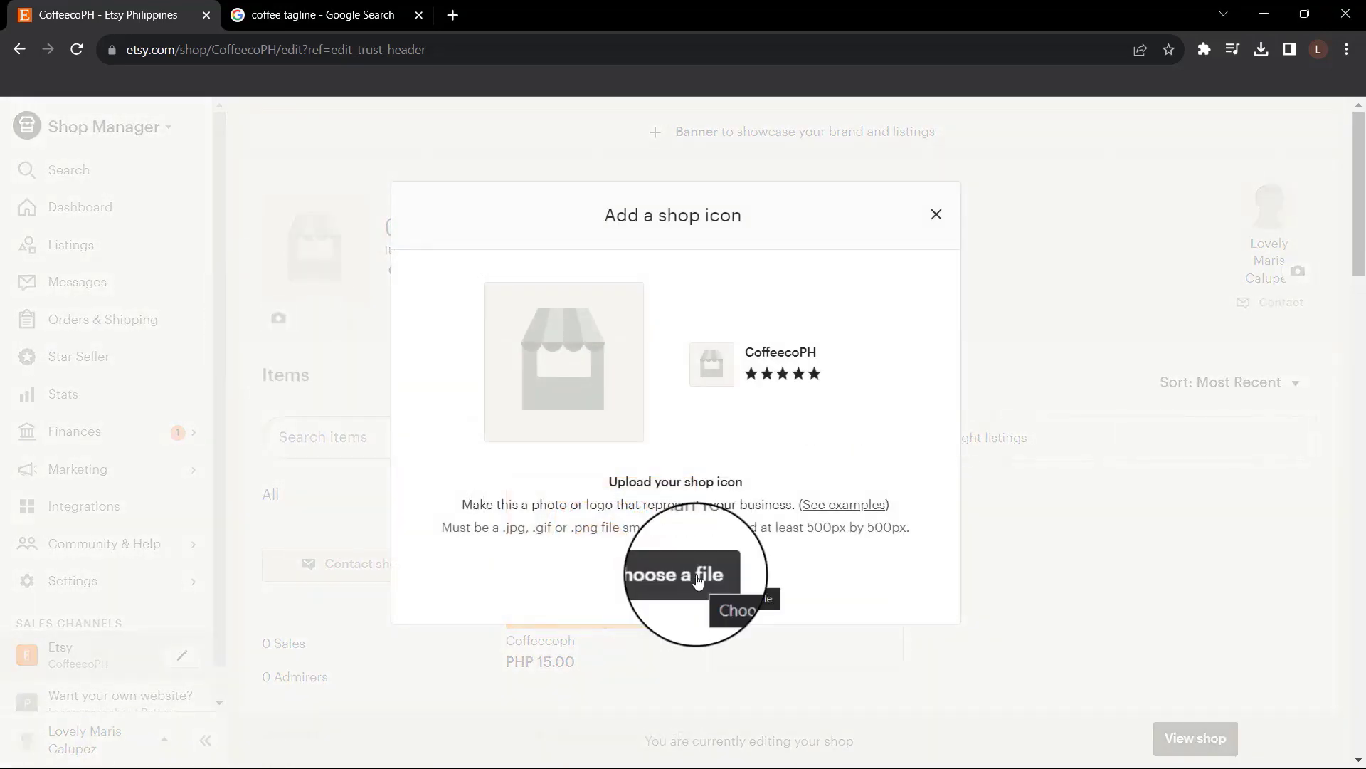
click(722, 524)
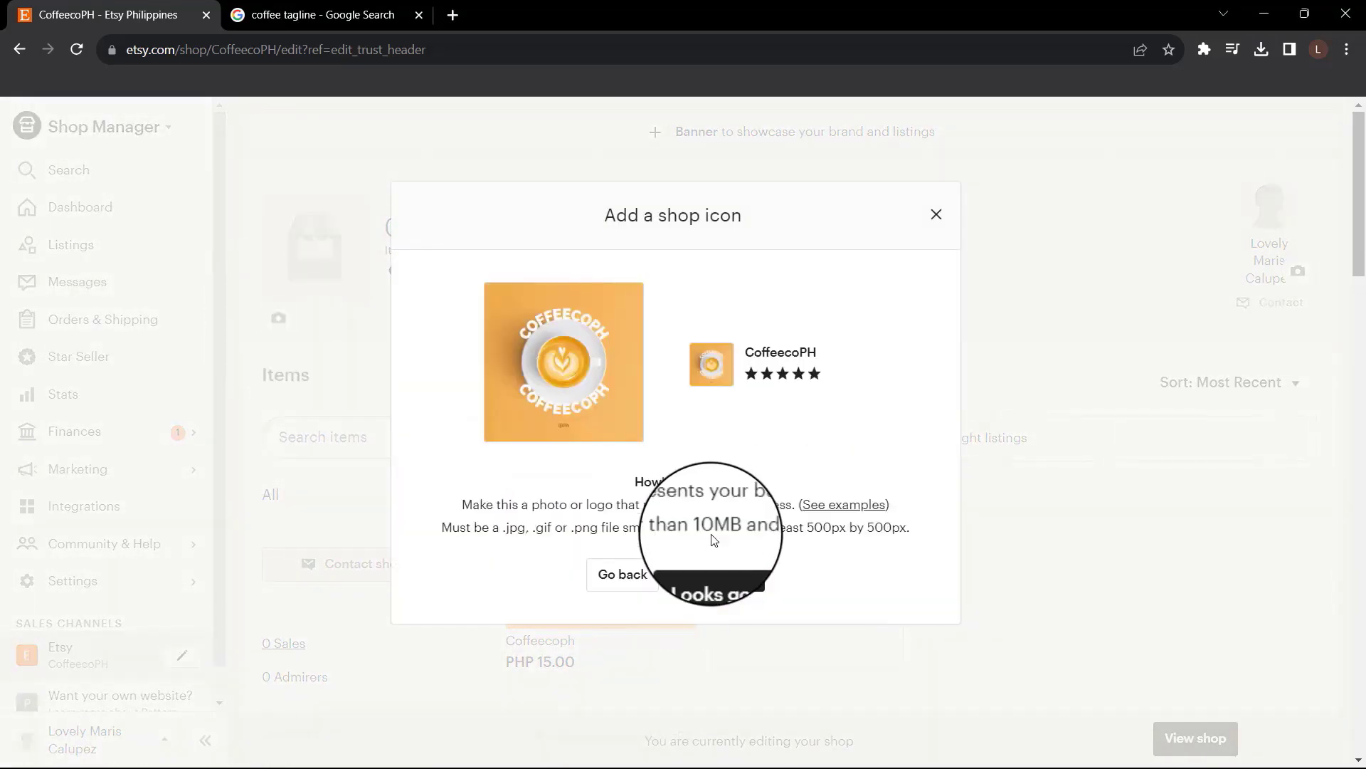
click(716, 578)
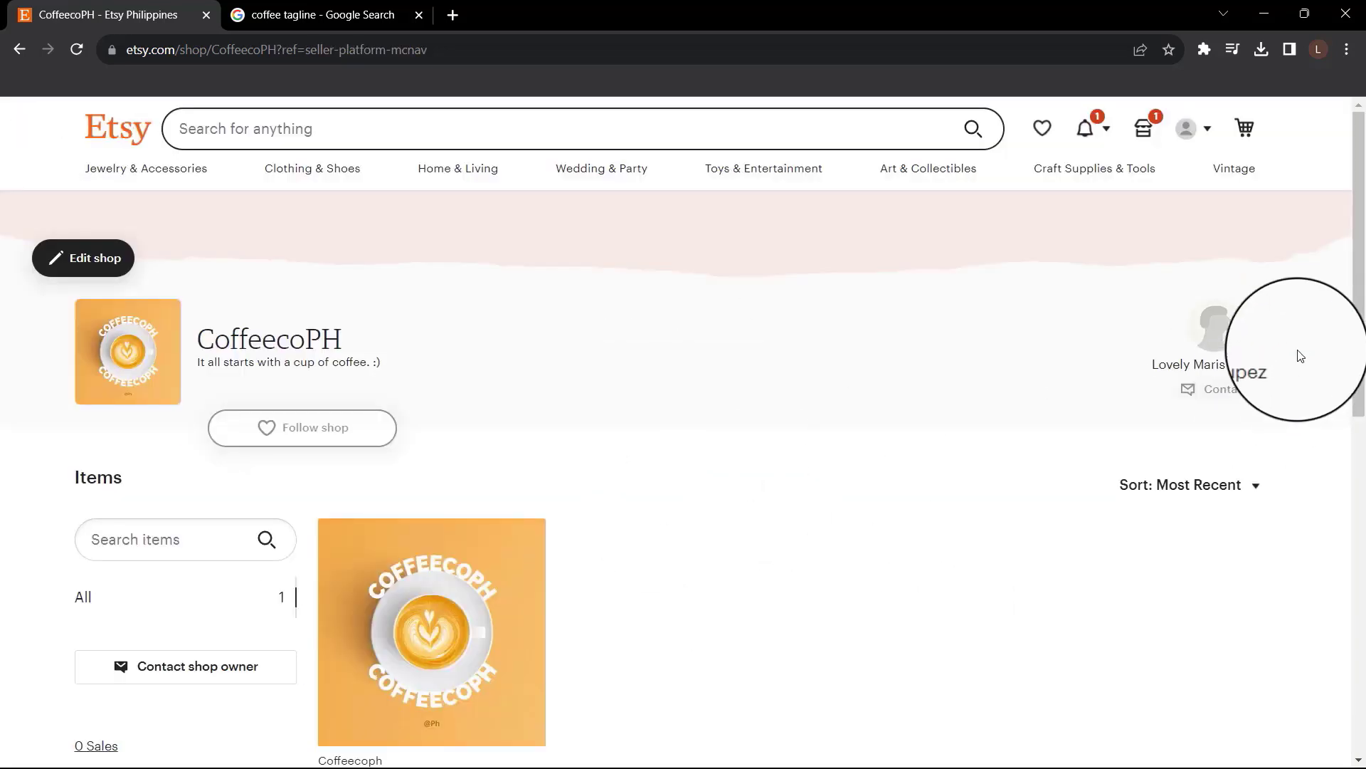
Set the coffee image as the owner's profile photo
click(1216, 348)
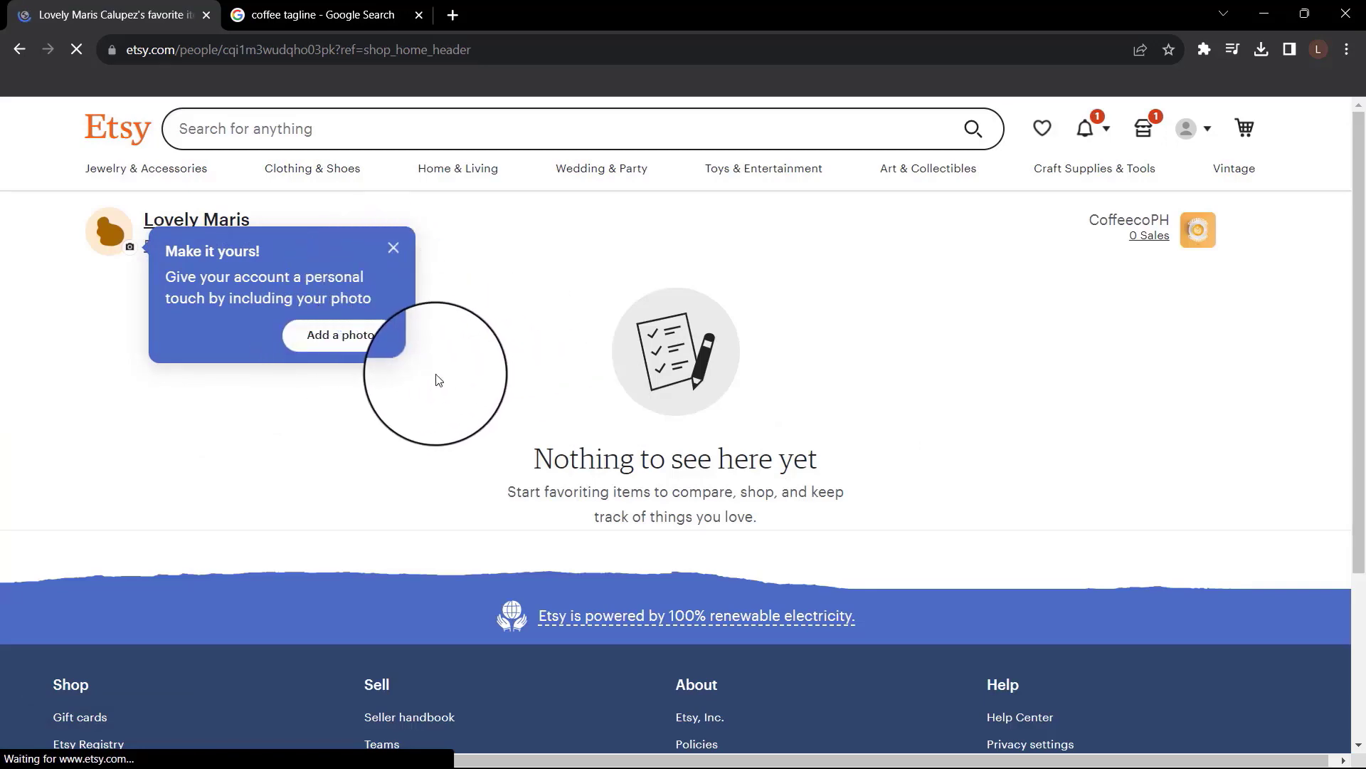
click(346, 339)
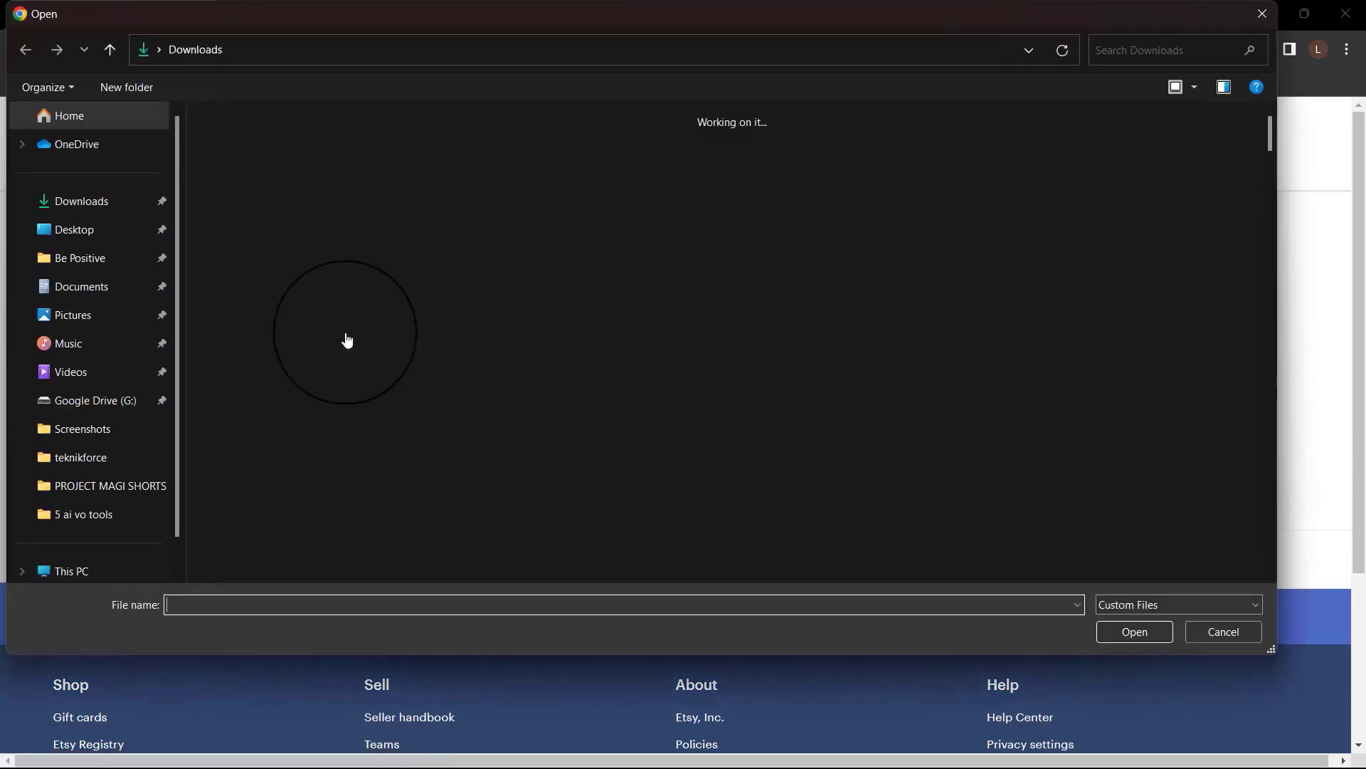
double_click(501, 222)
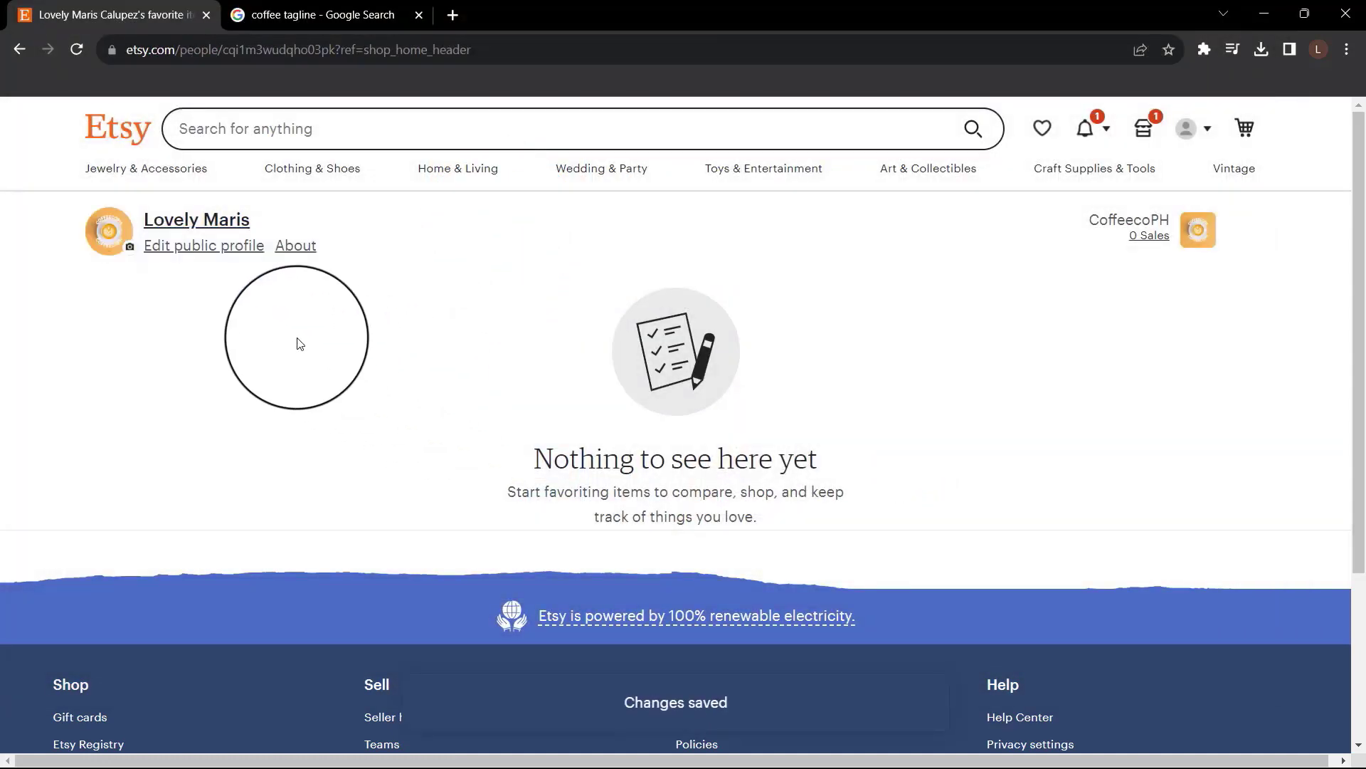
click(218, 251)
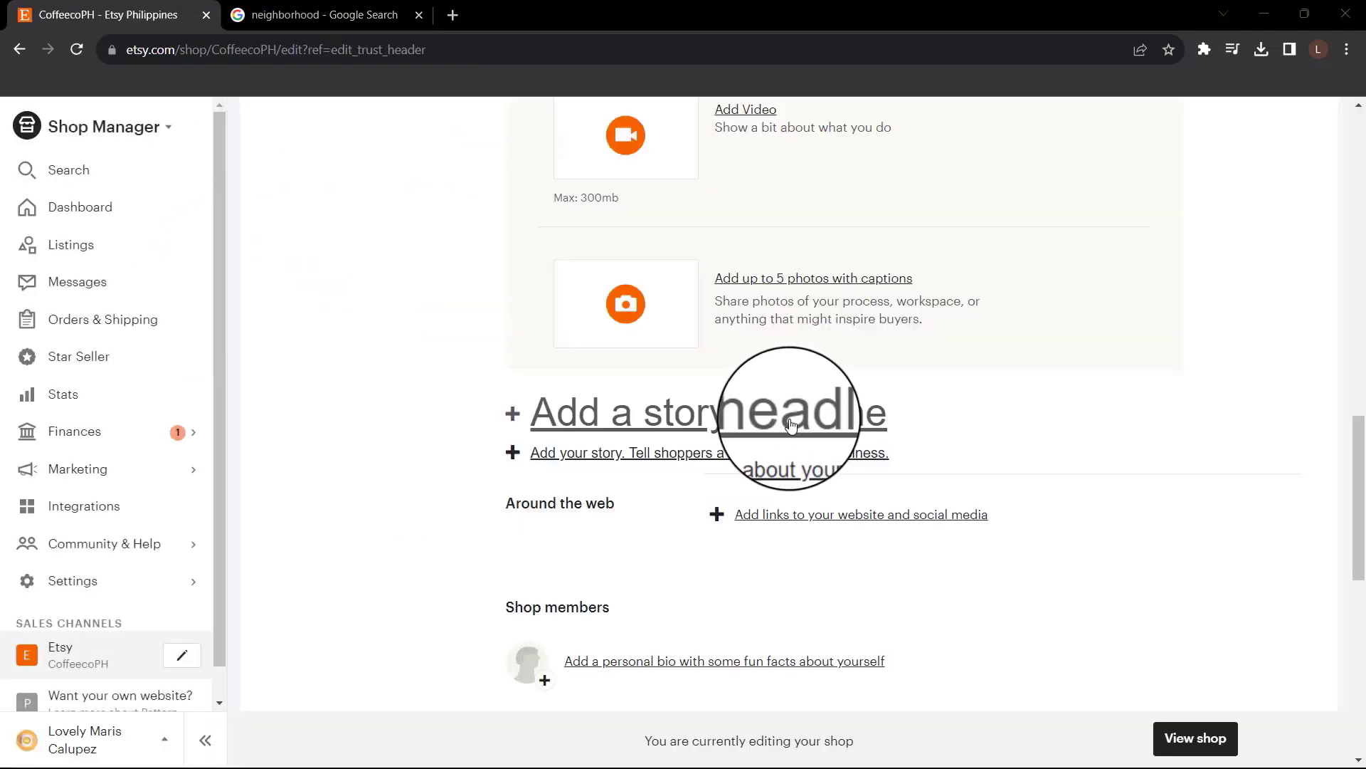
Open, then discard, the empty story headline and shop story
click(792, 426)
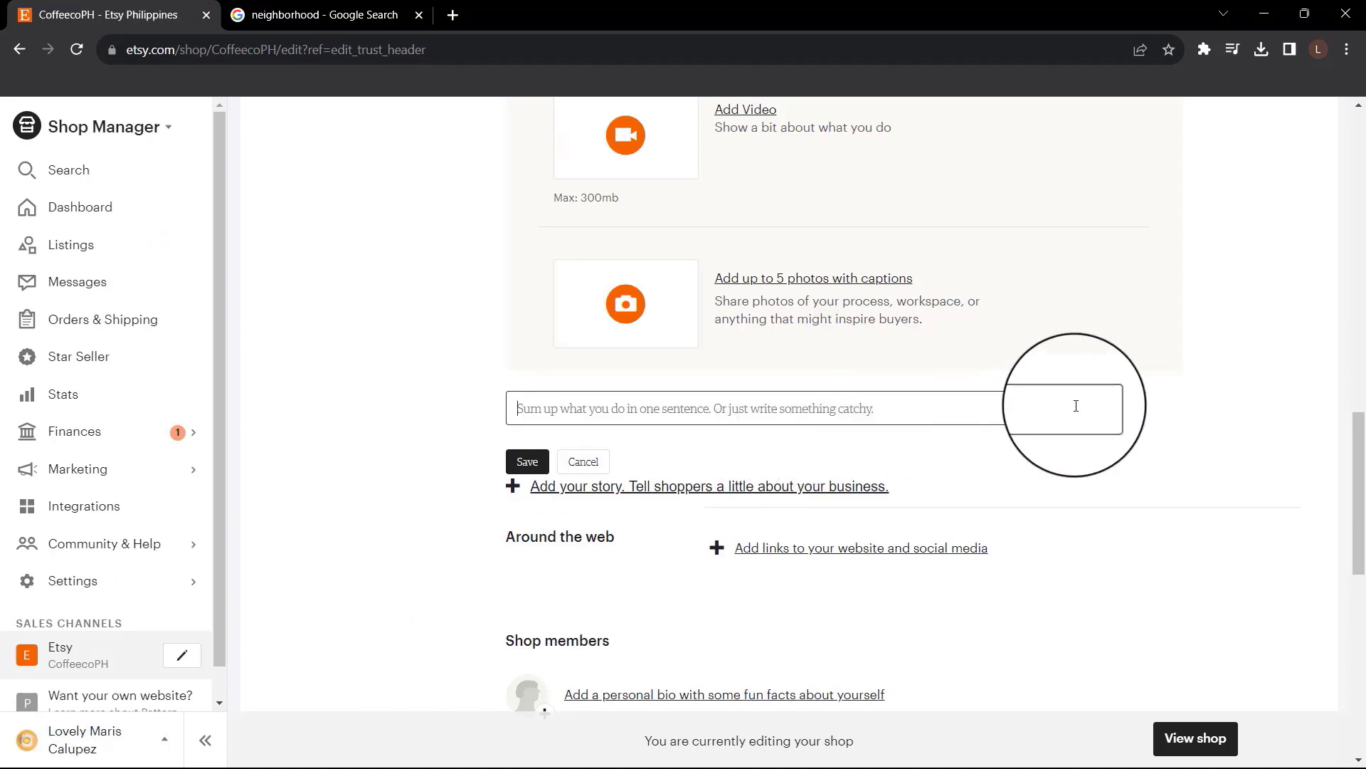
click(593, 464)
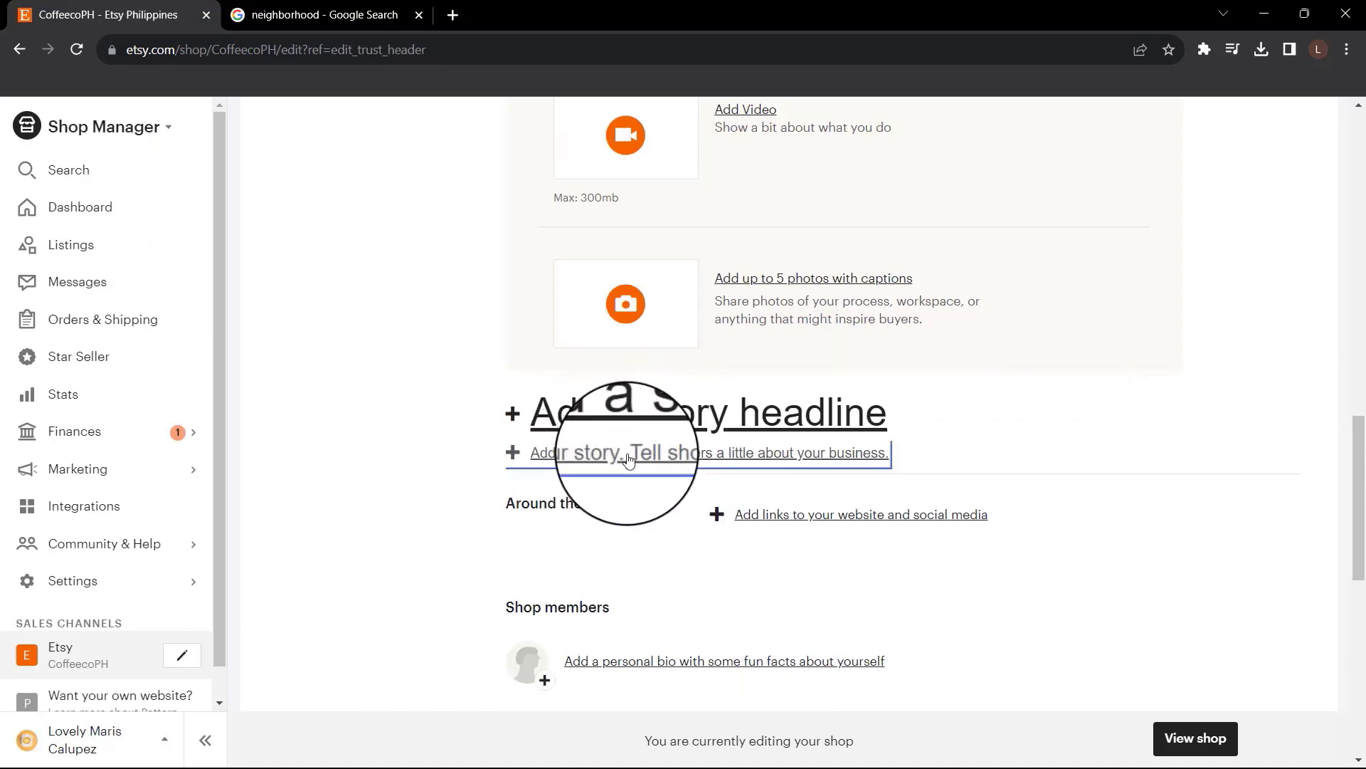
click(602, 456)
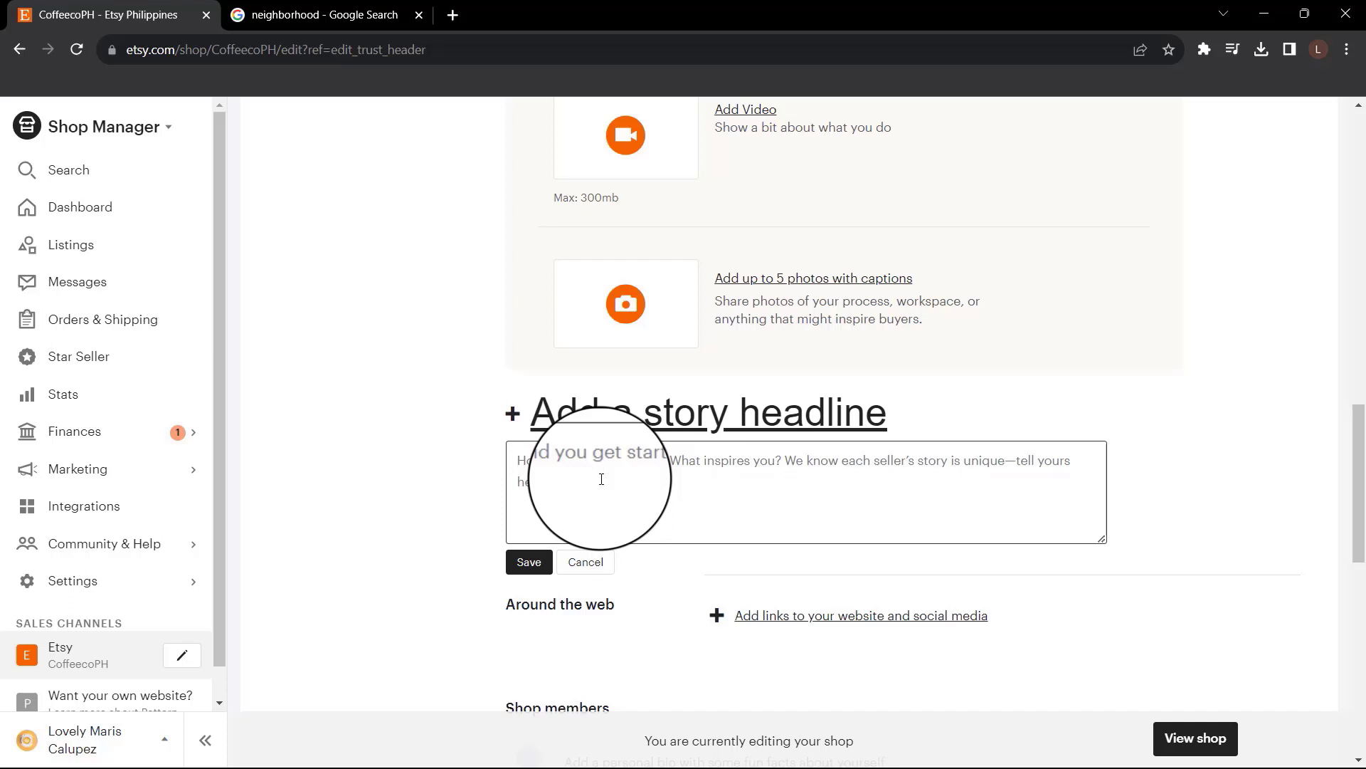
click(594, 562)
Enter yourwebsite.com in the Facebook link field, then close the links form
click(815, 514)
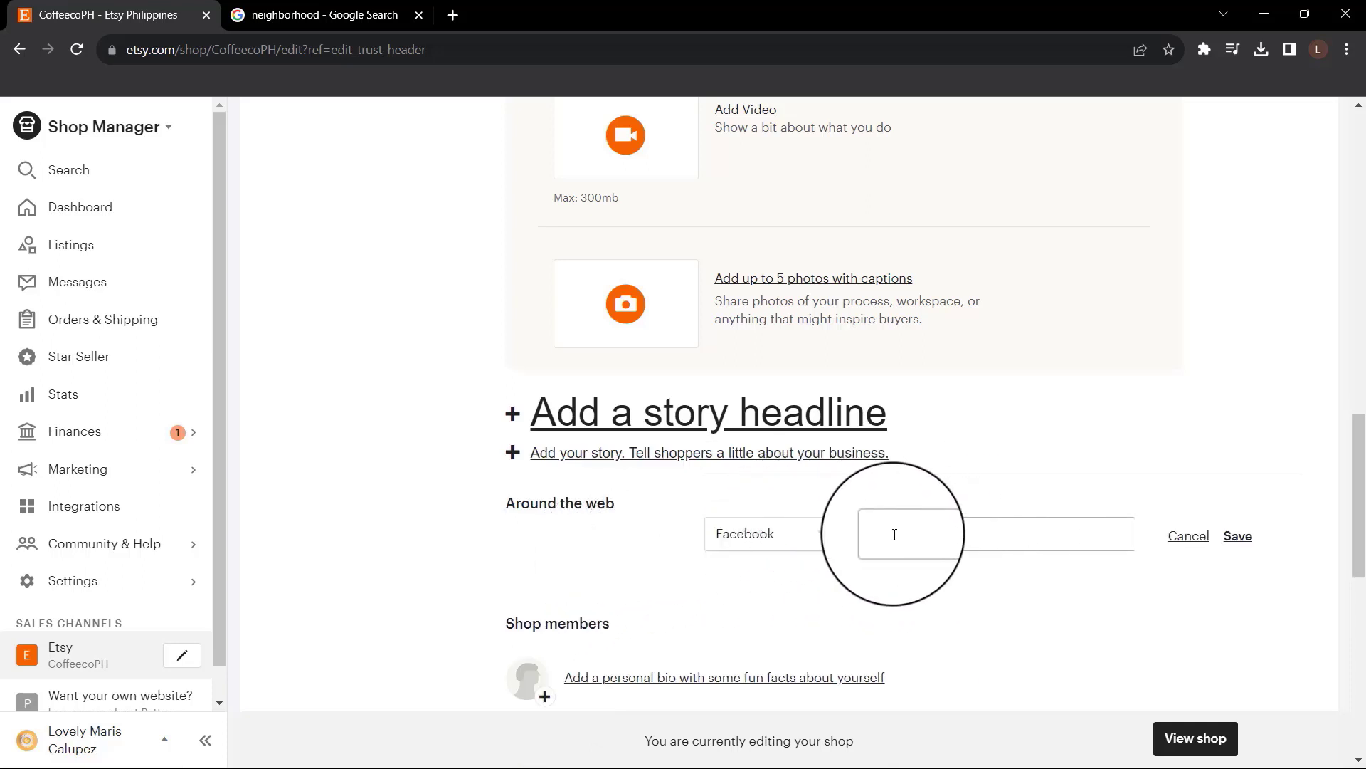
click(894, 535)
text(yourwebsit)
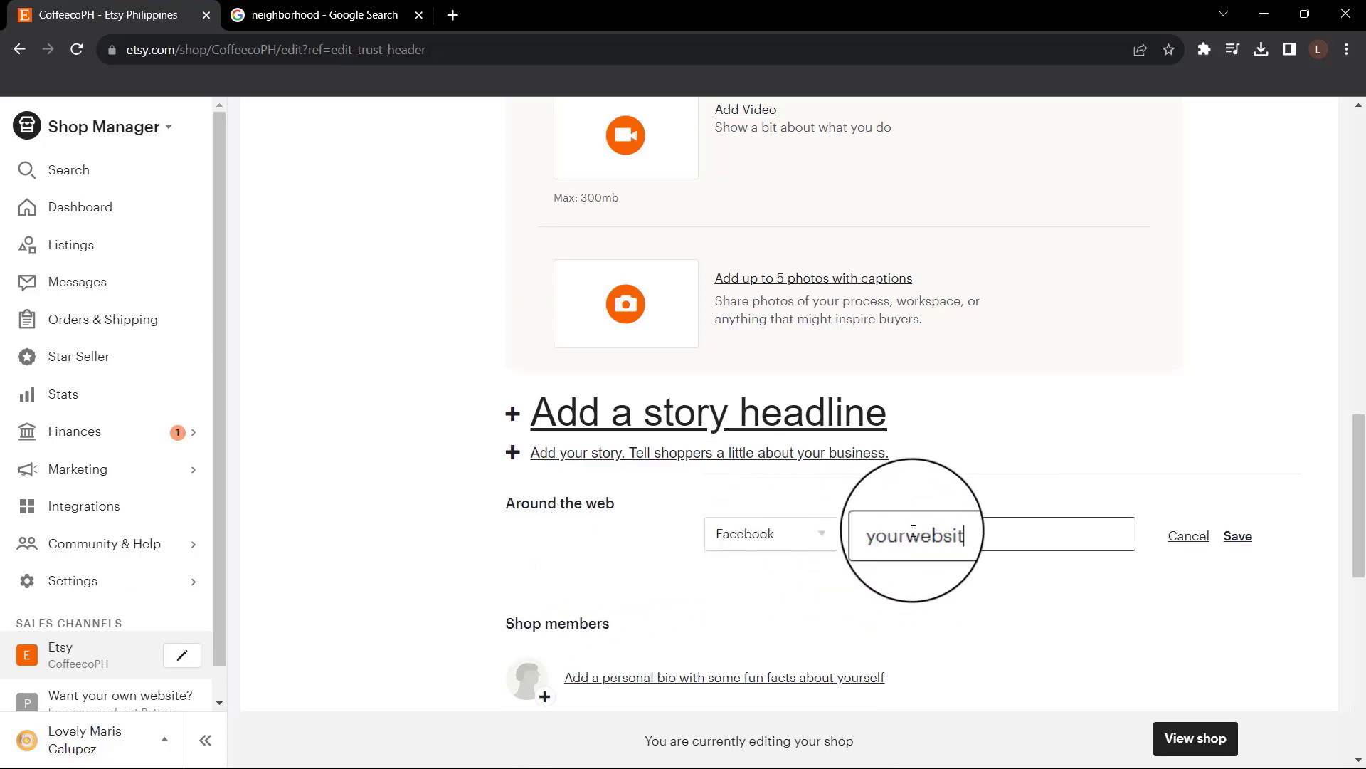
text(e.com)
click(1189, 536)
scroll(683, 487, down, 2)
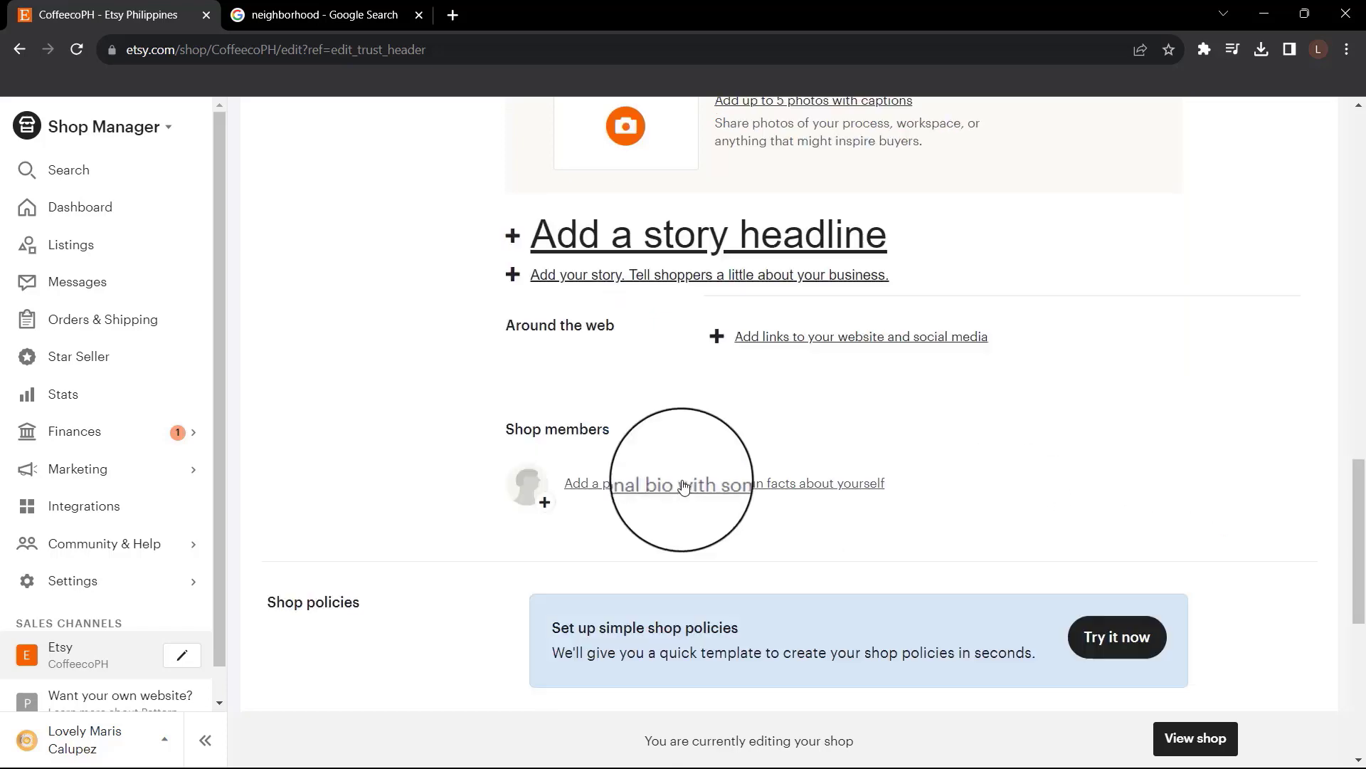
Add a shop member with the suggested name and Owner role, then go to Listings
click(683, 485)
click(747, 353)
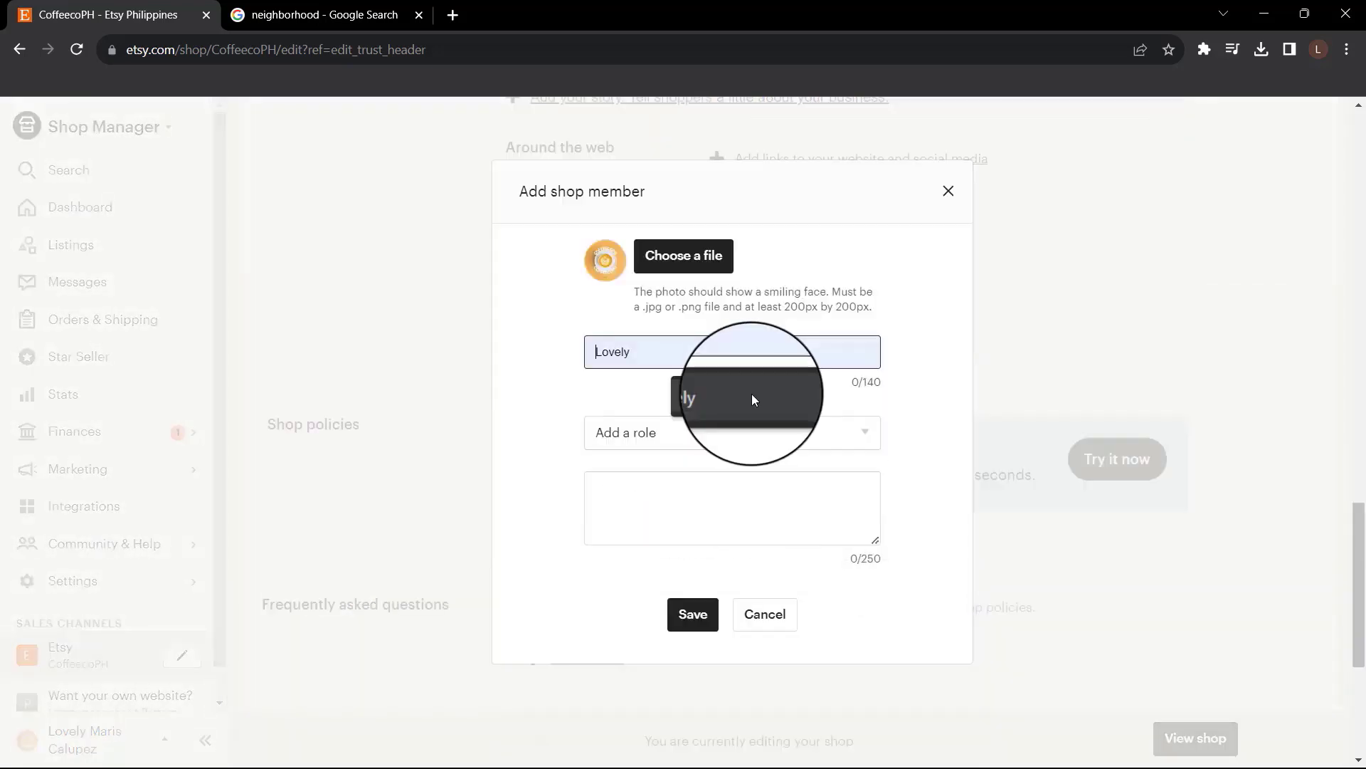
click(753, 399)
click(686, 432)
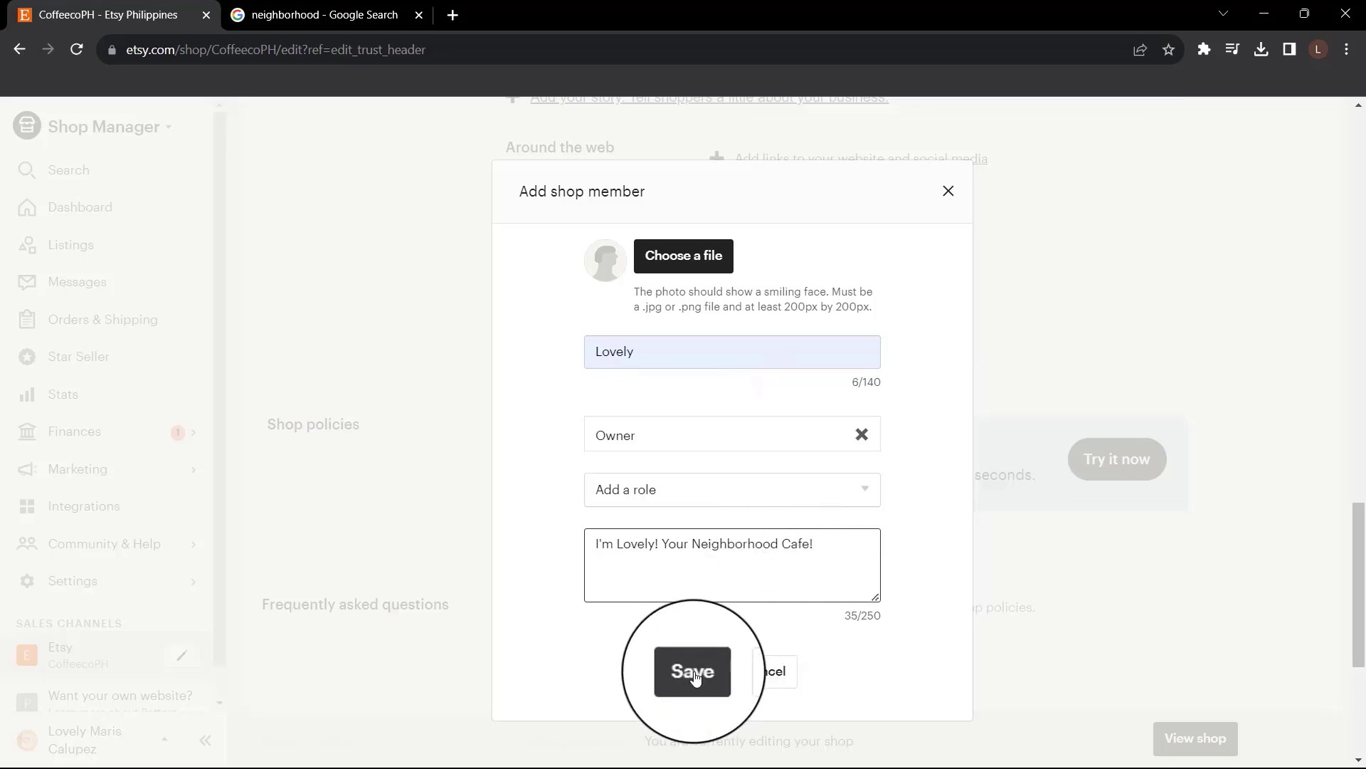
click(694, 673)
click(111, 258)
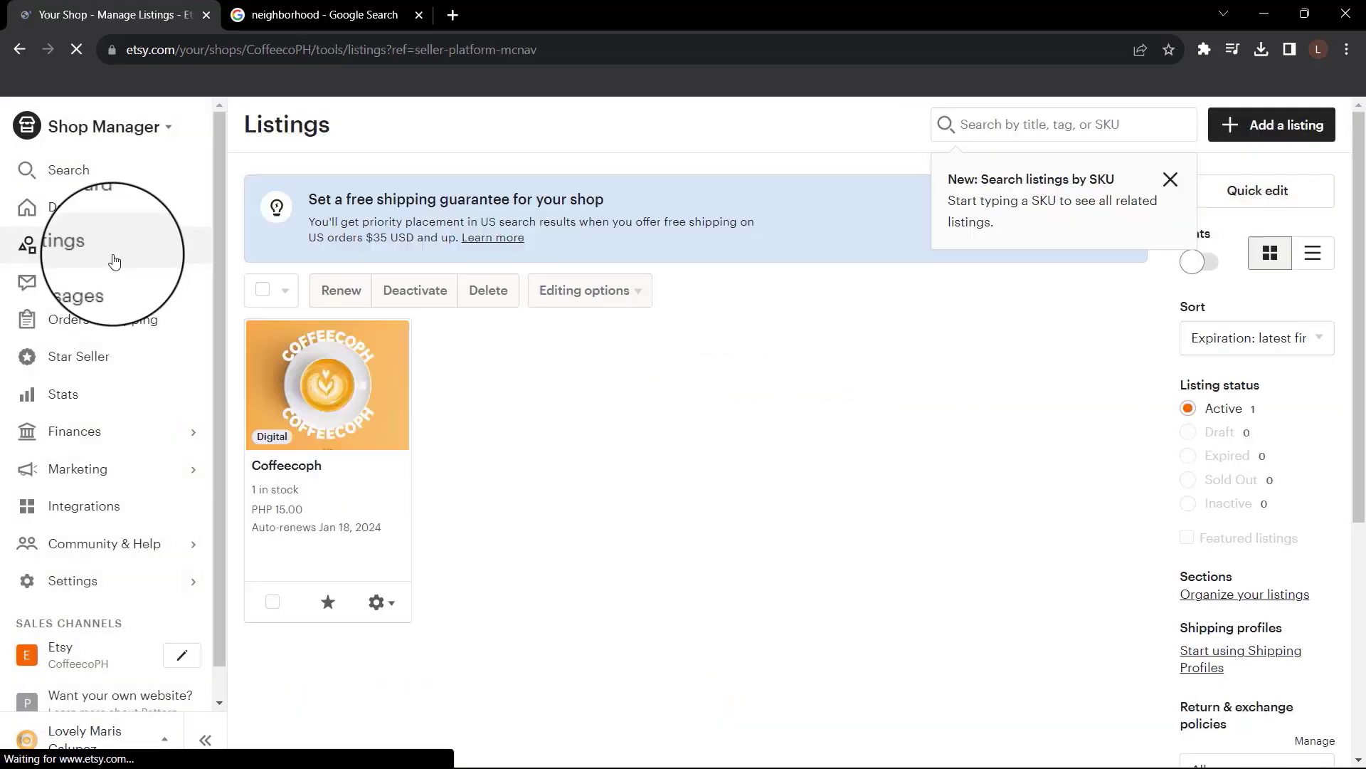
Start a new listing and scroll down to its price, category and tags sections
click(1269, 124)
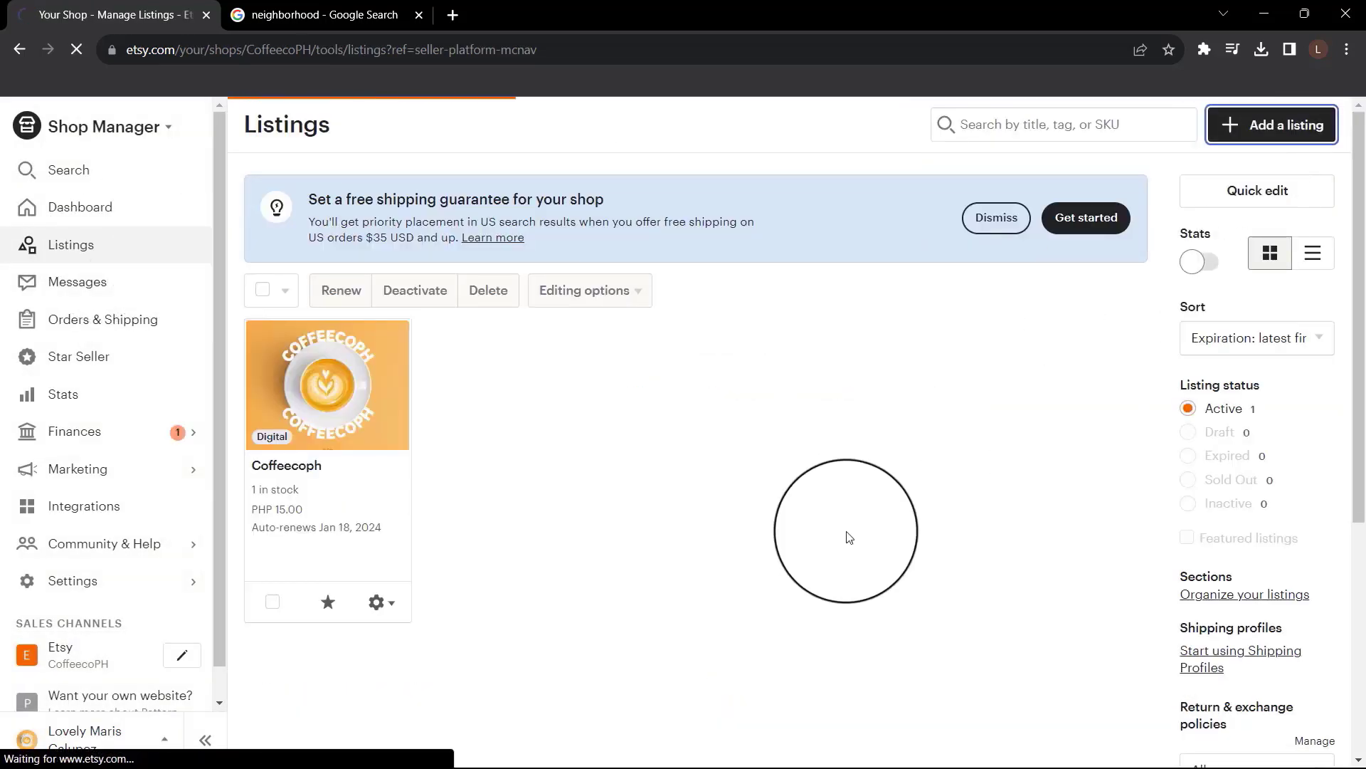
scroll(883, 537, down, 7)
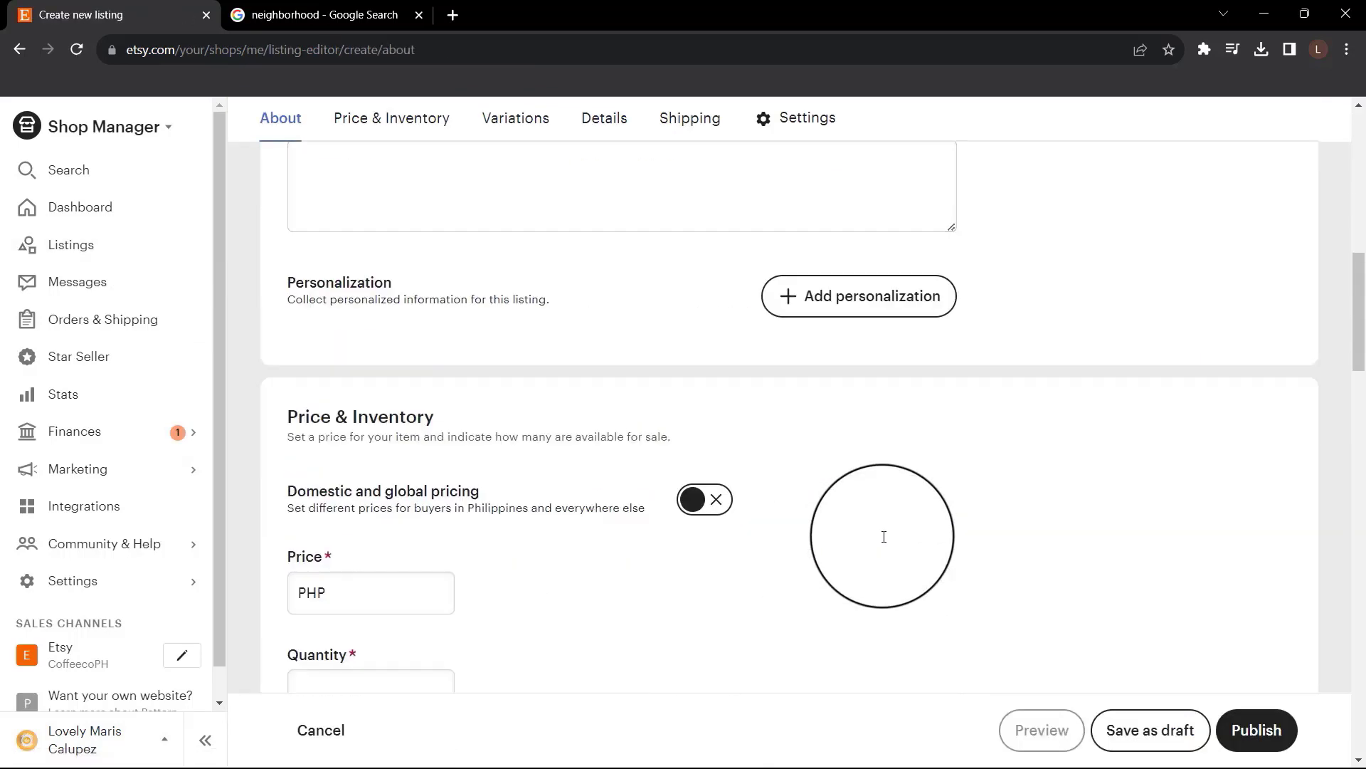
scroll(884, 536, down, 14)
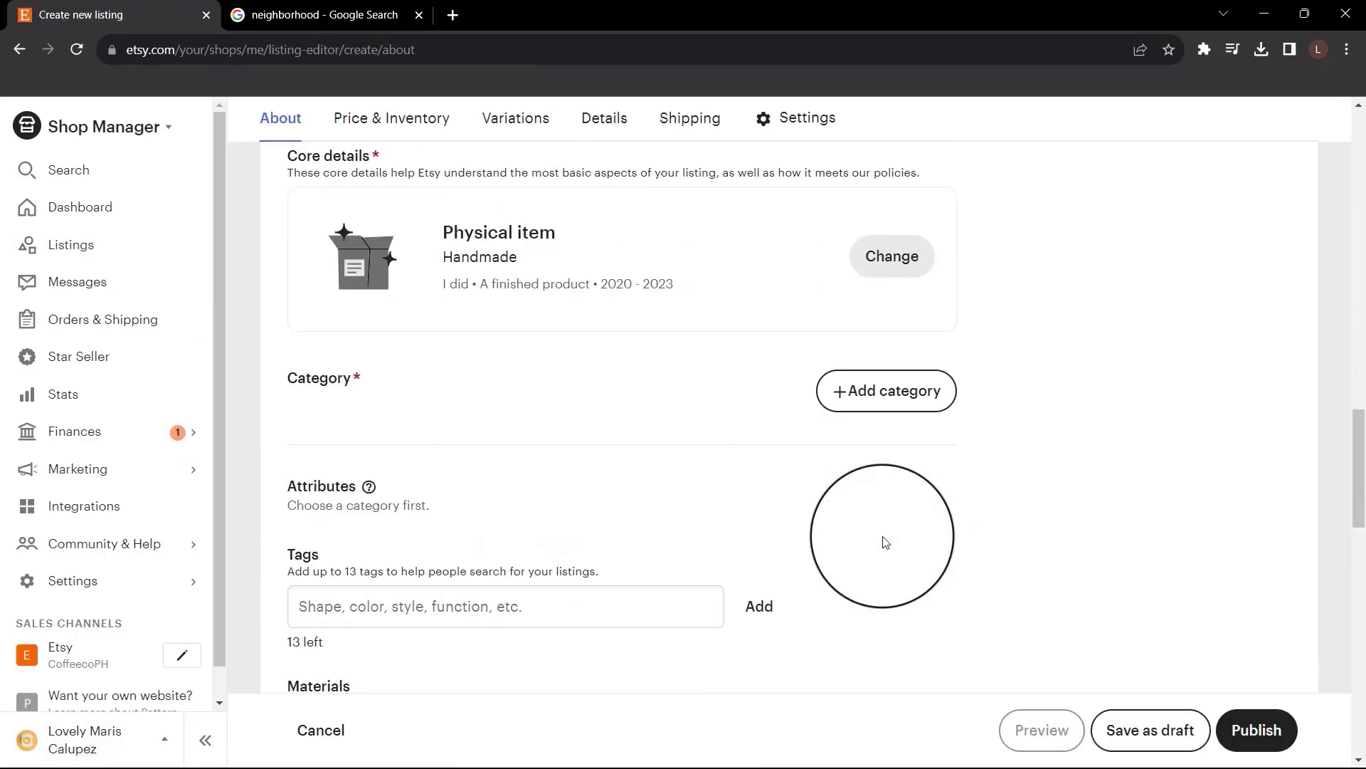
scroll(885, 542, down, 8)
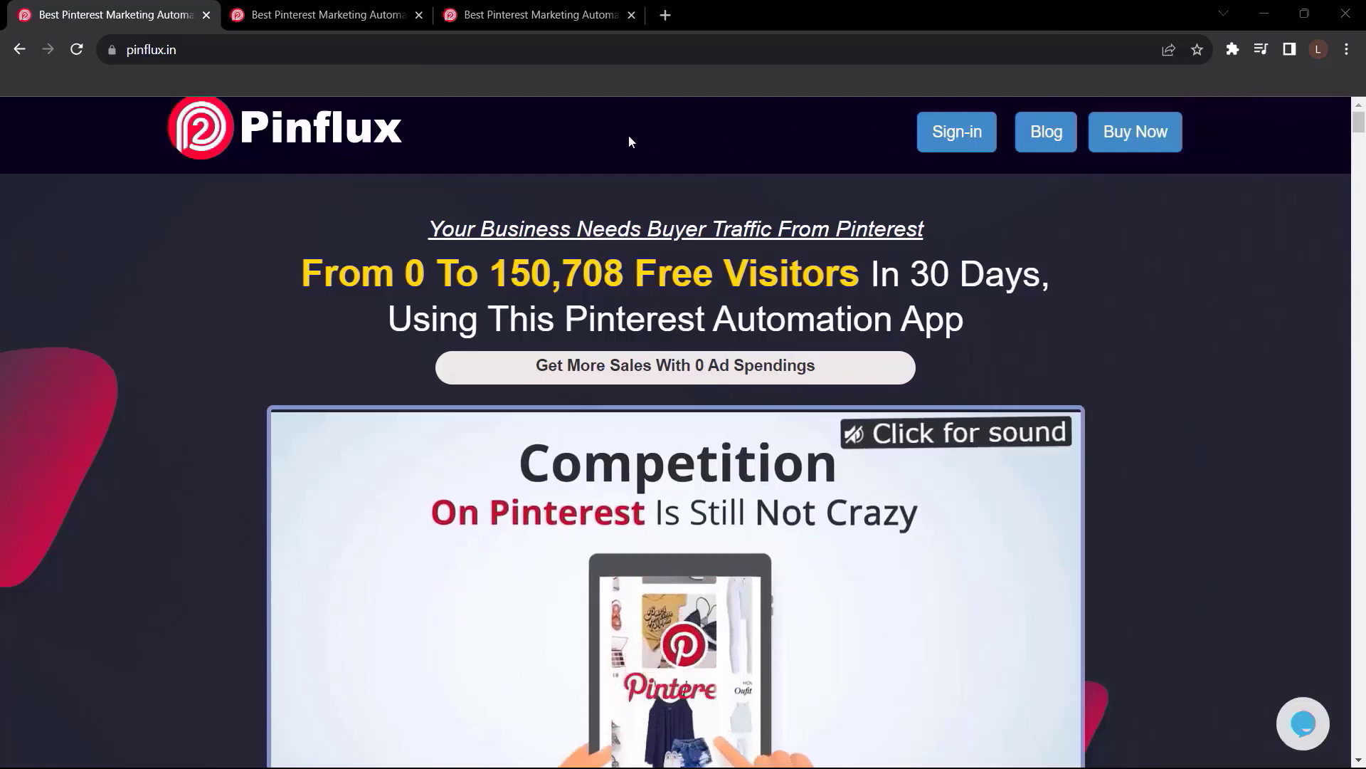